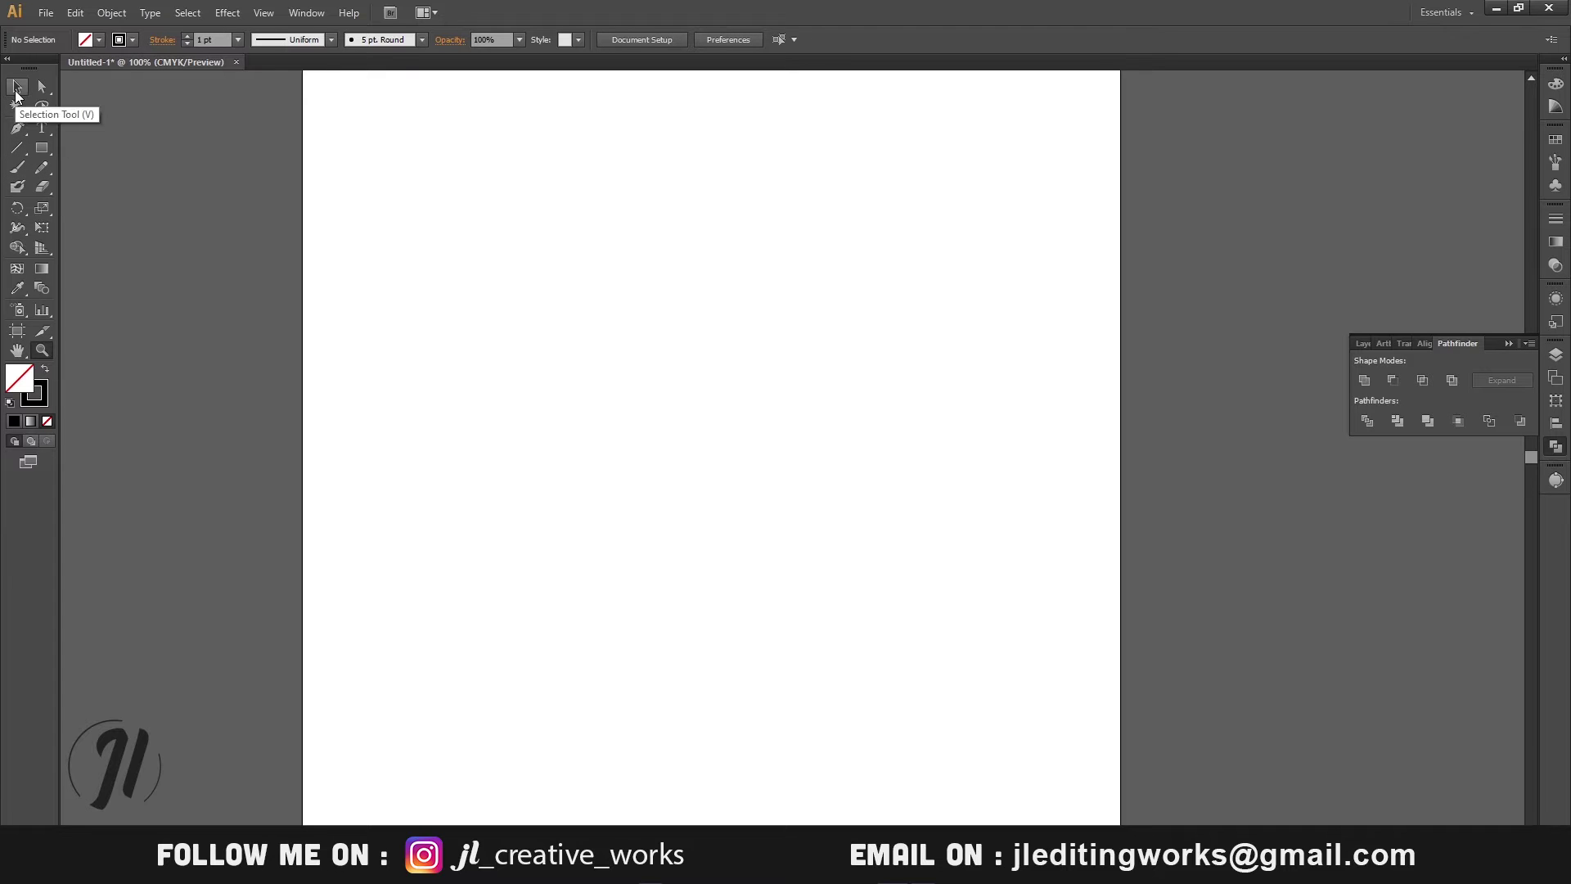
Draw a long vertical line and place a copy just to its left.
left_click(18, 149)
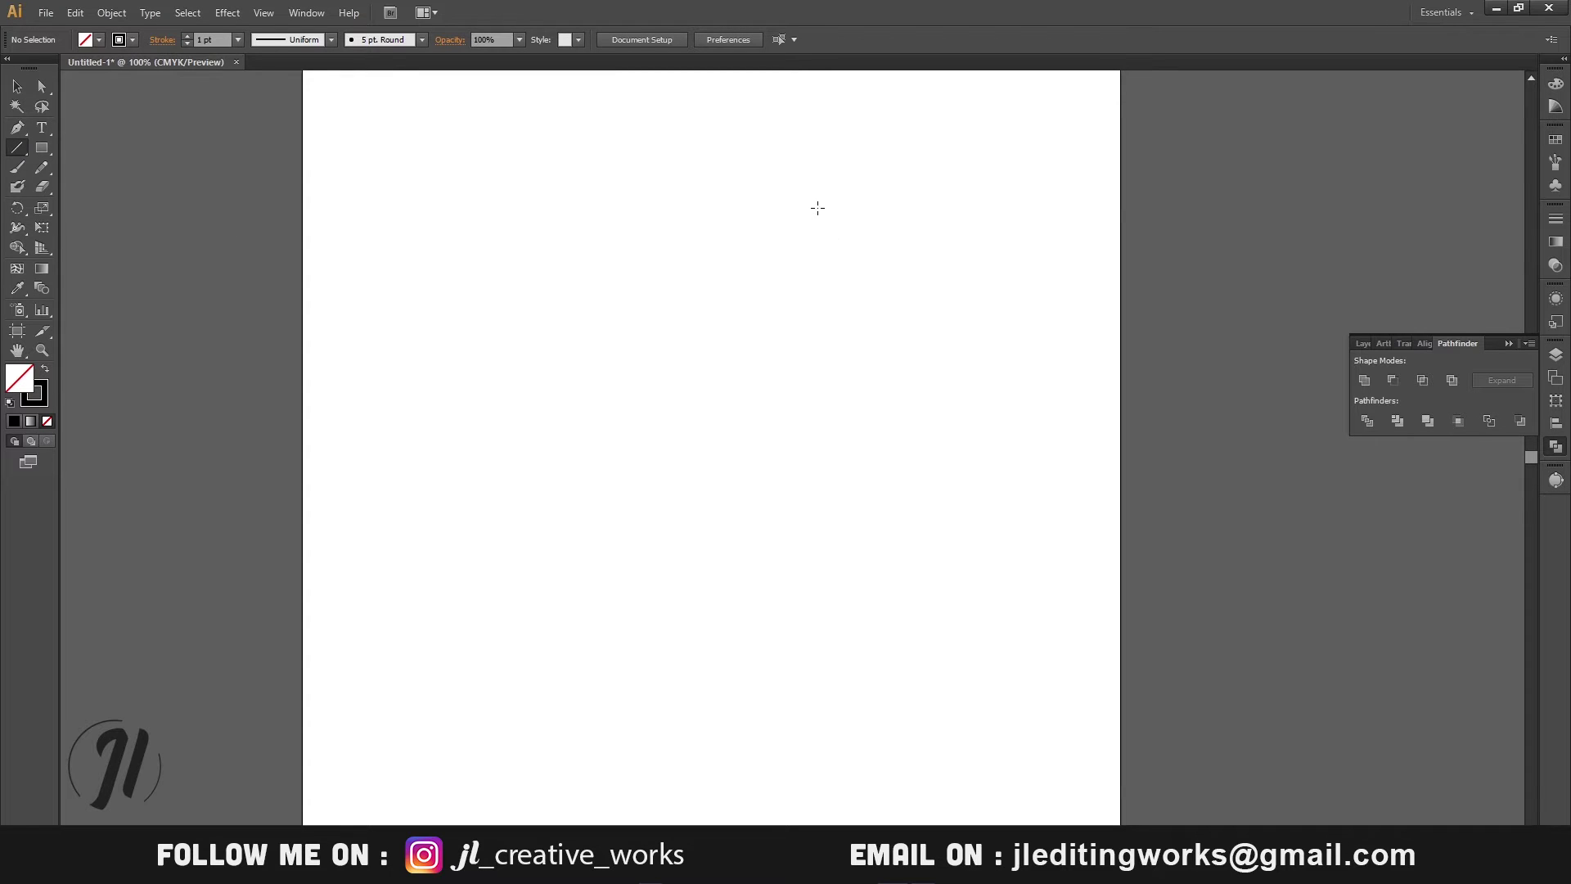
left_click_drag(832, 272, 881, 771)
left_click(17, 86)
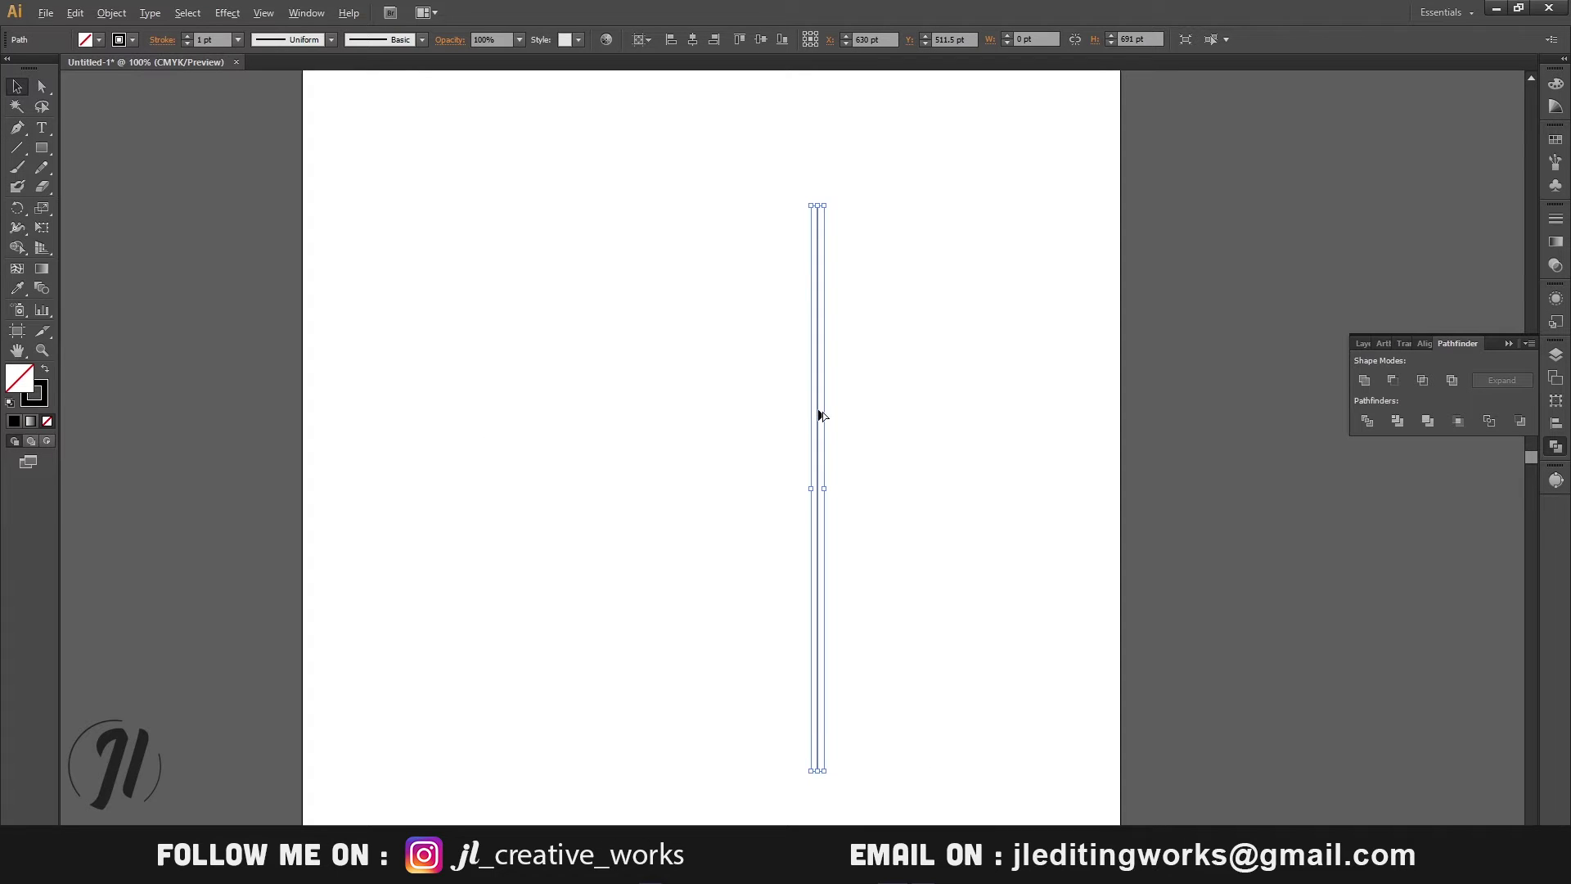
left_click_drag(818, 415, 791, 419)
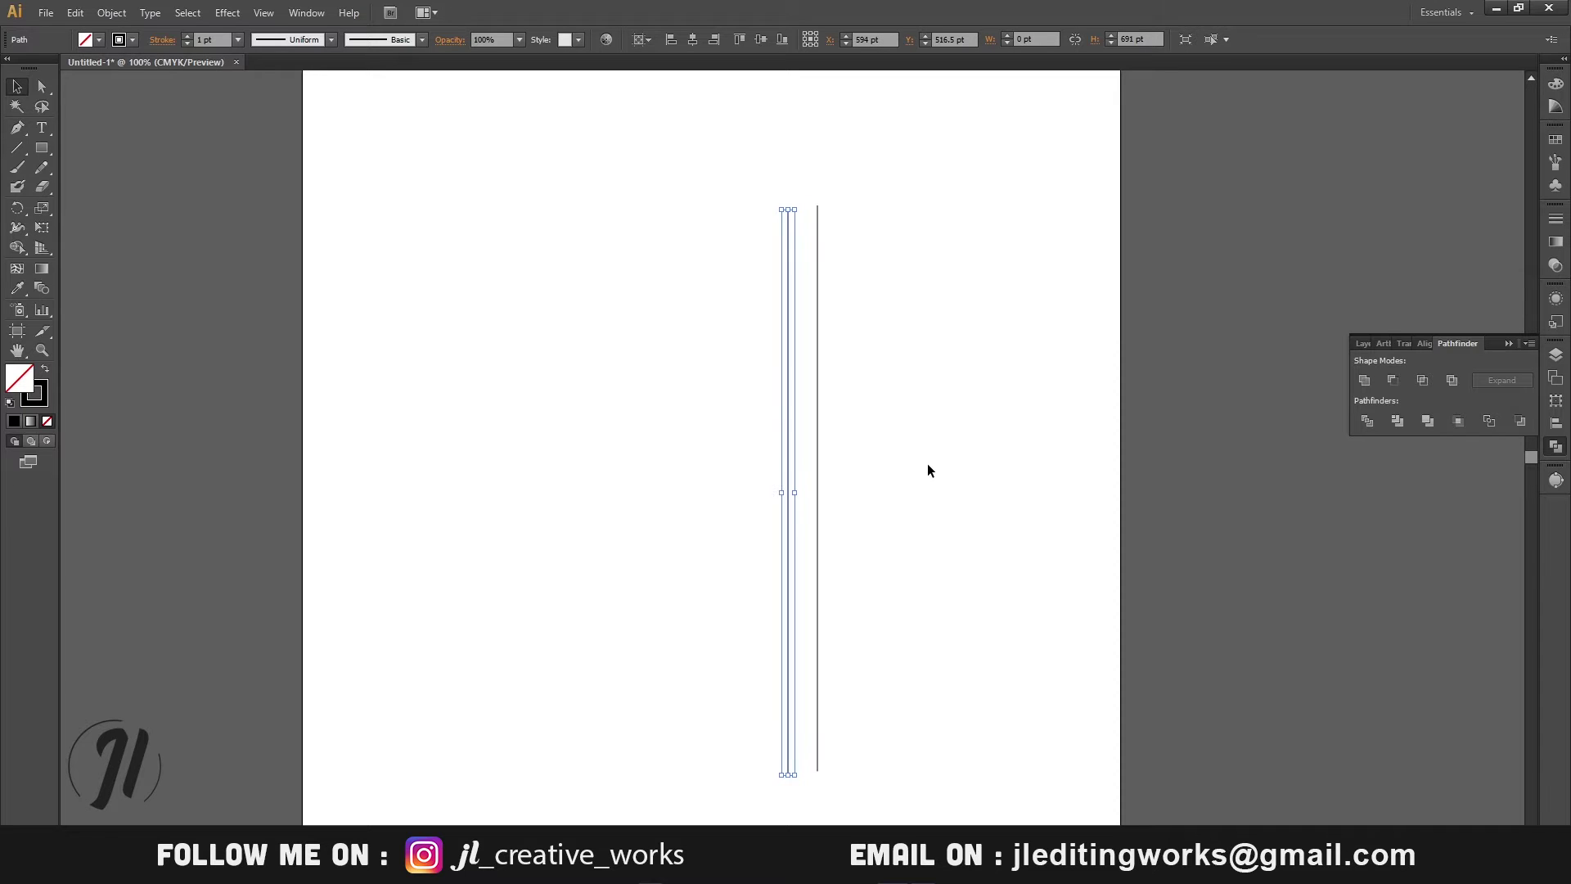
key("a")
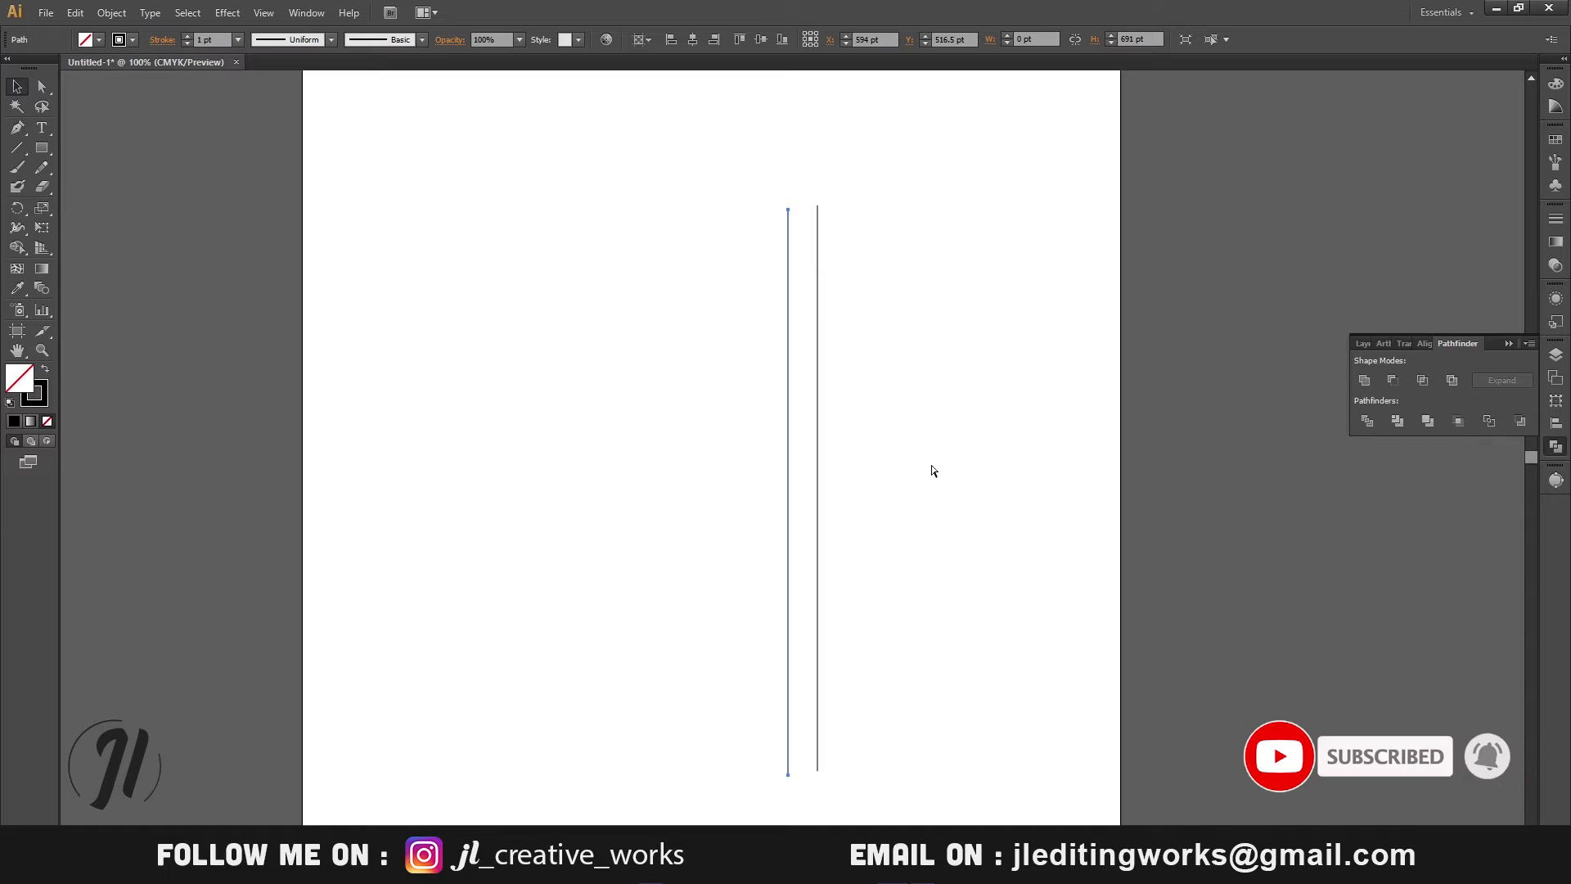
Repeat the copy with Ctrl+D to get seven evenly spaced lines, then align them.
key("ctrl+d")
key("ctrl+d")
key("ctrl+d")
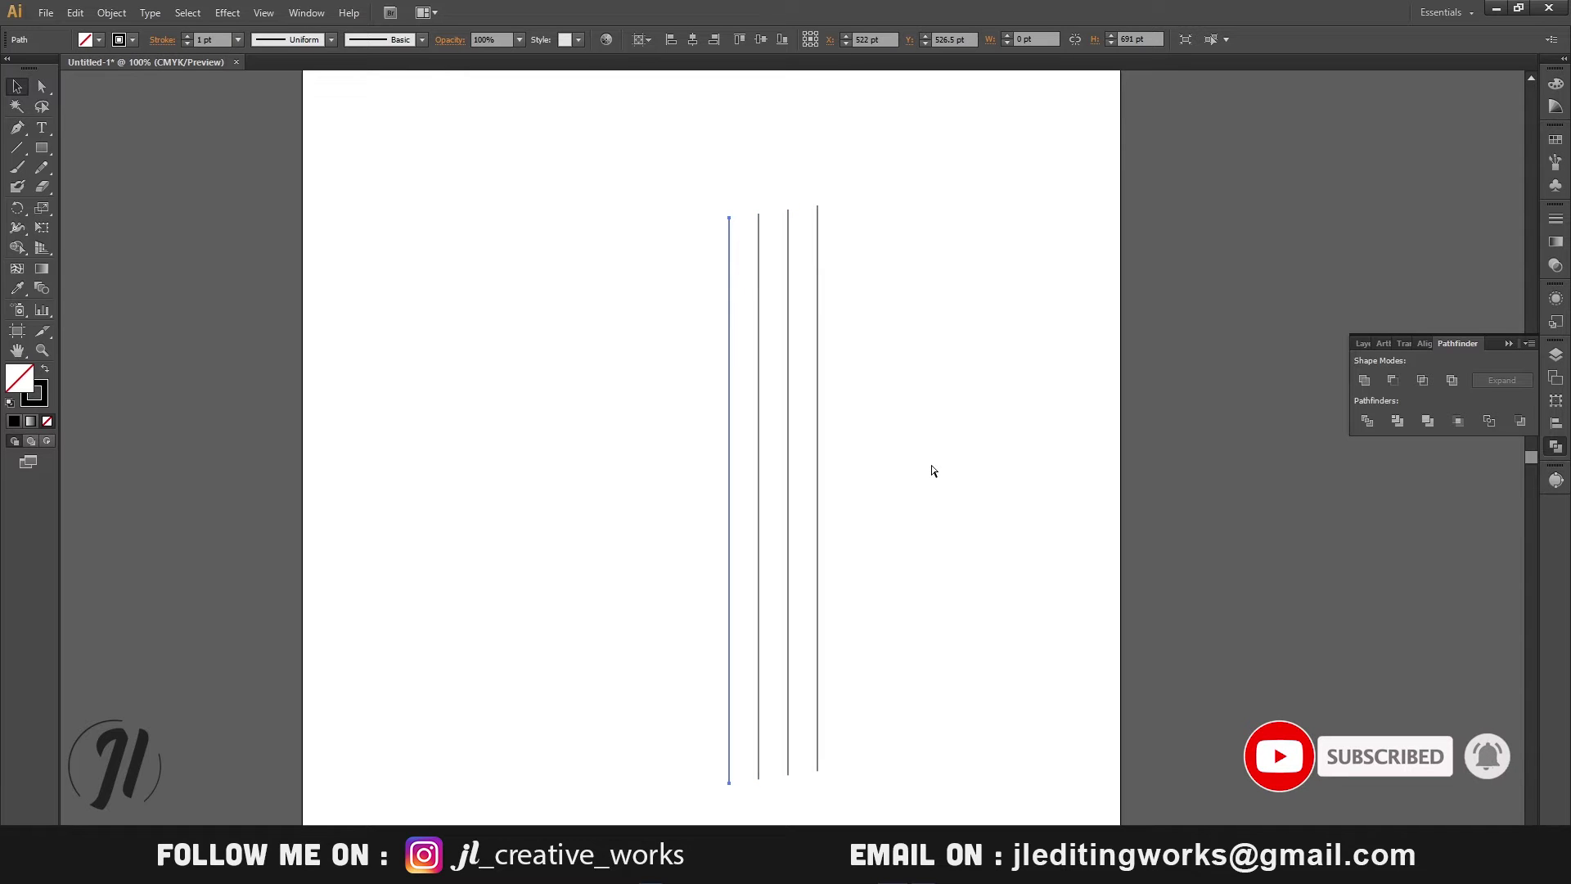
key("ctrl+d")
key("ctrl+d")
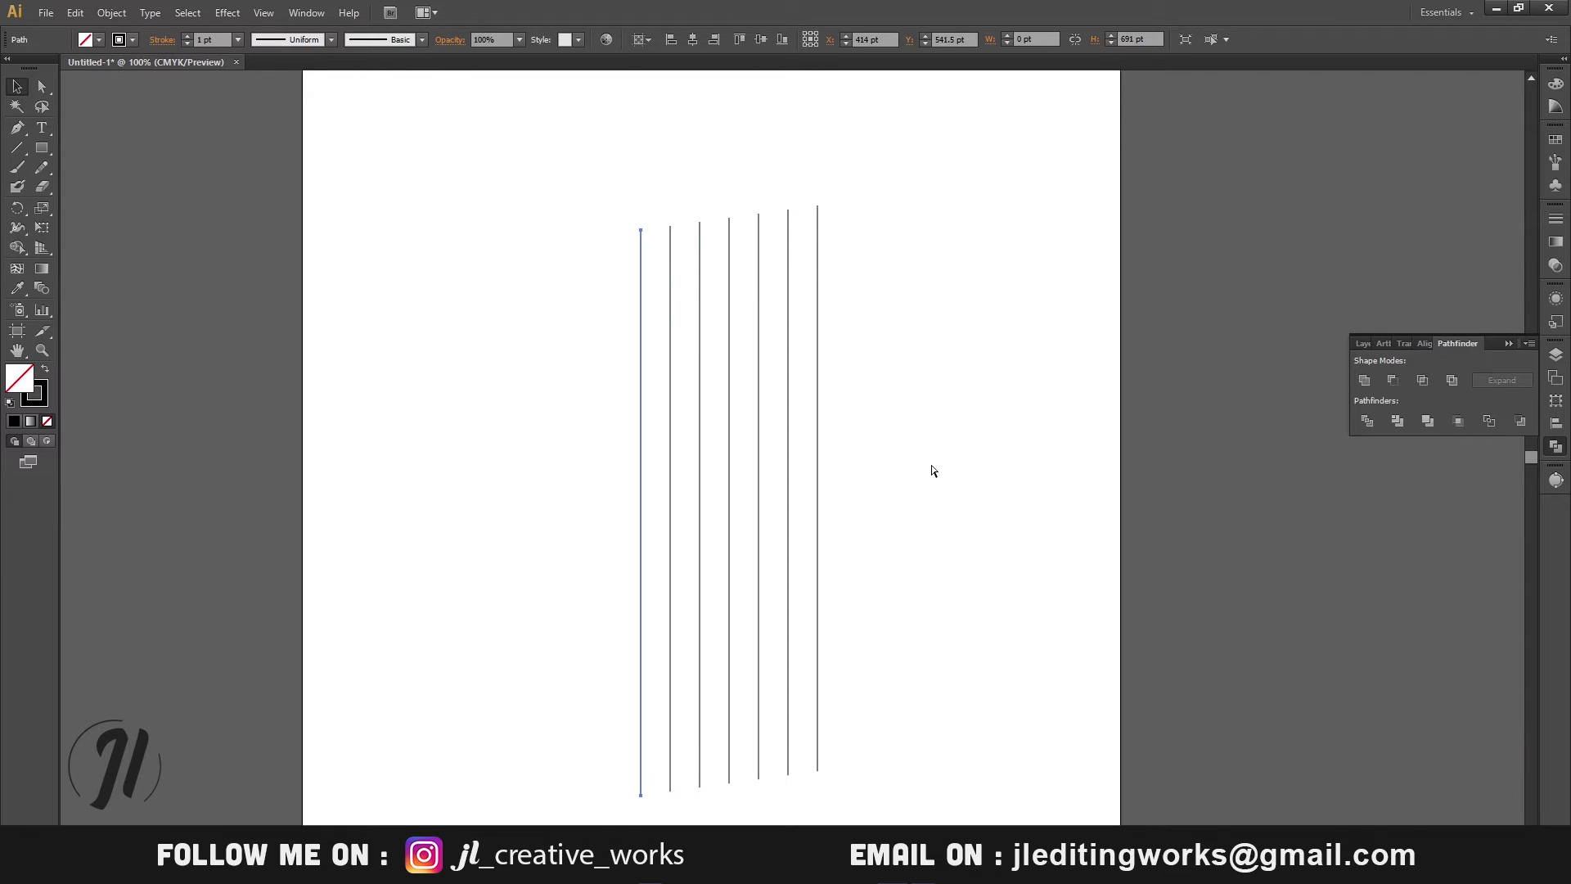
left_click_drag(583, 163, 996, 511)
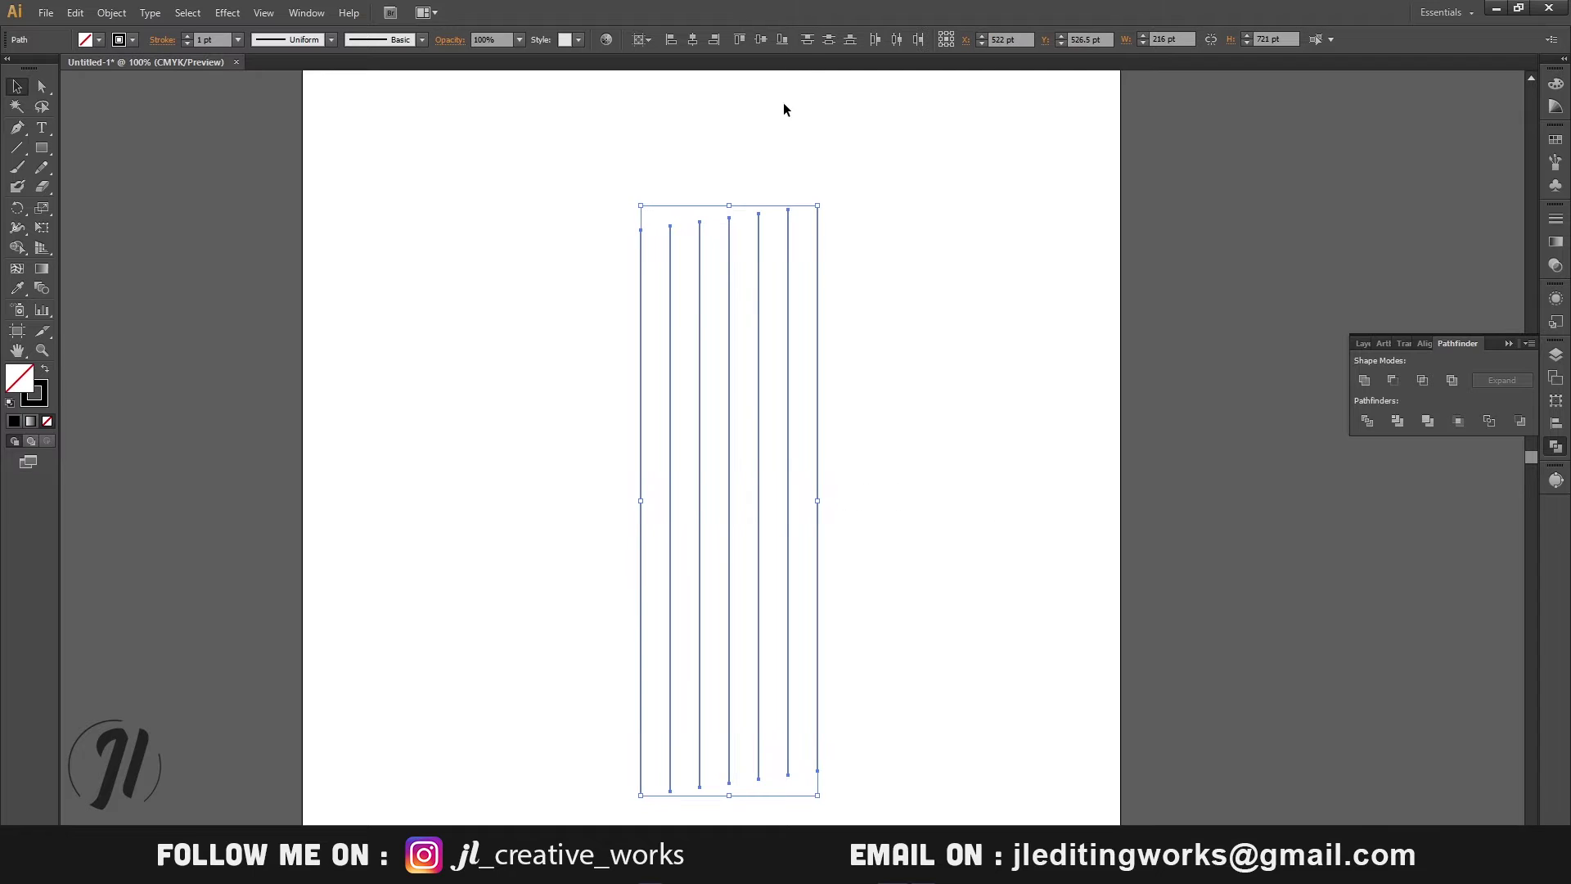
left_click(761, 39)
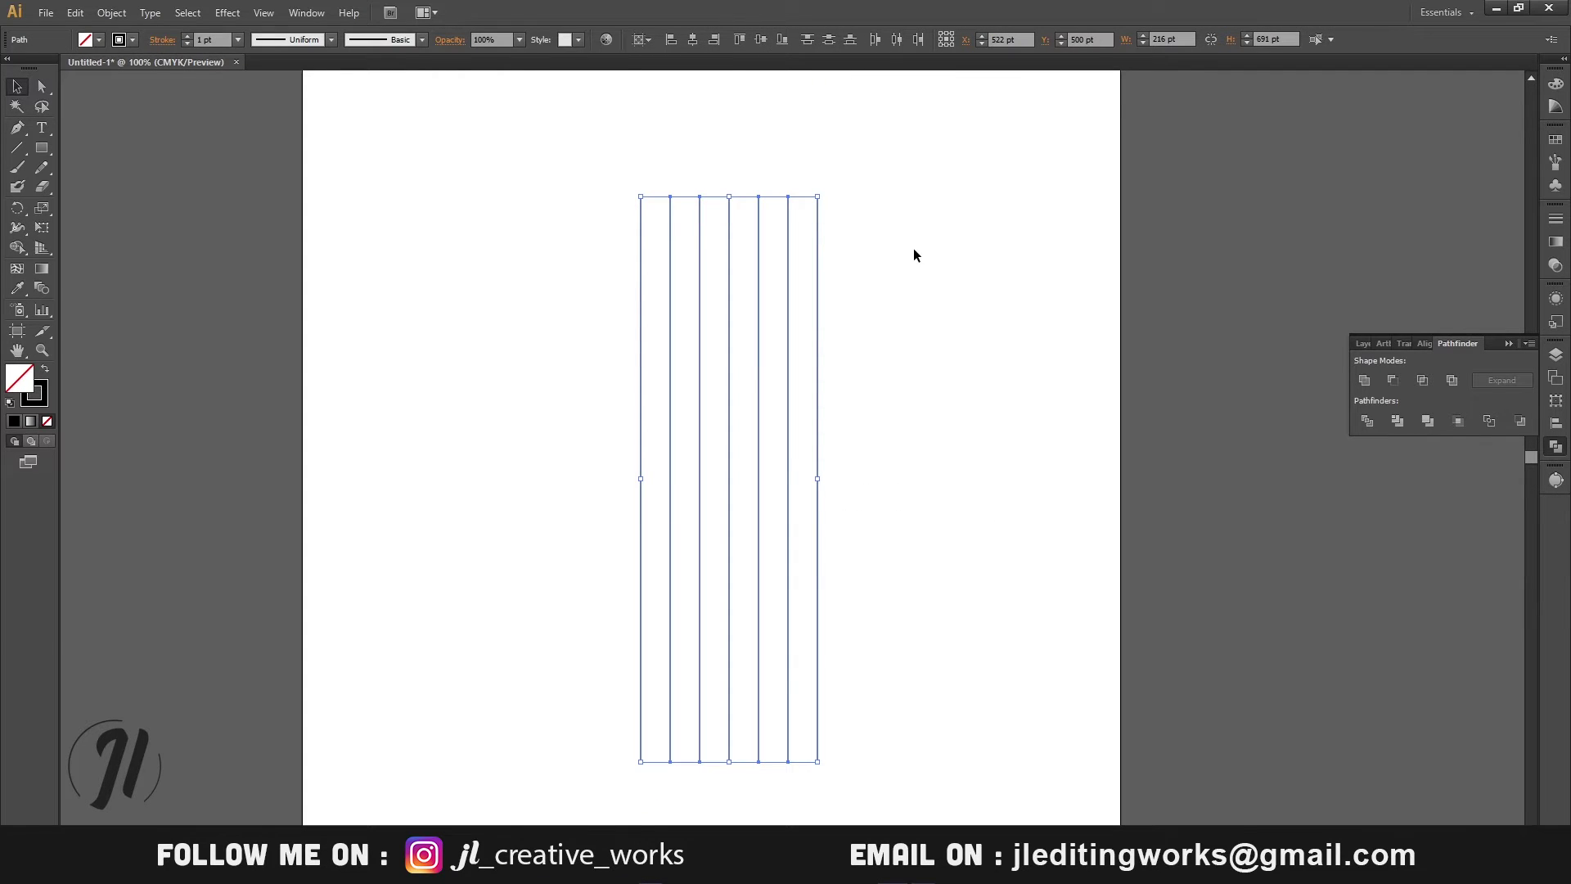
Make a reflected copy of the vertical lines at a 30° angle.
right_click(717, 285)
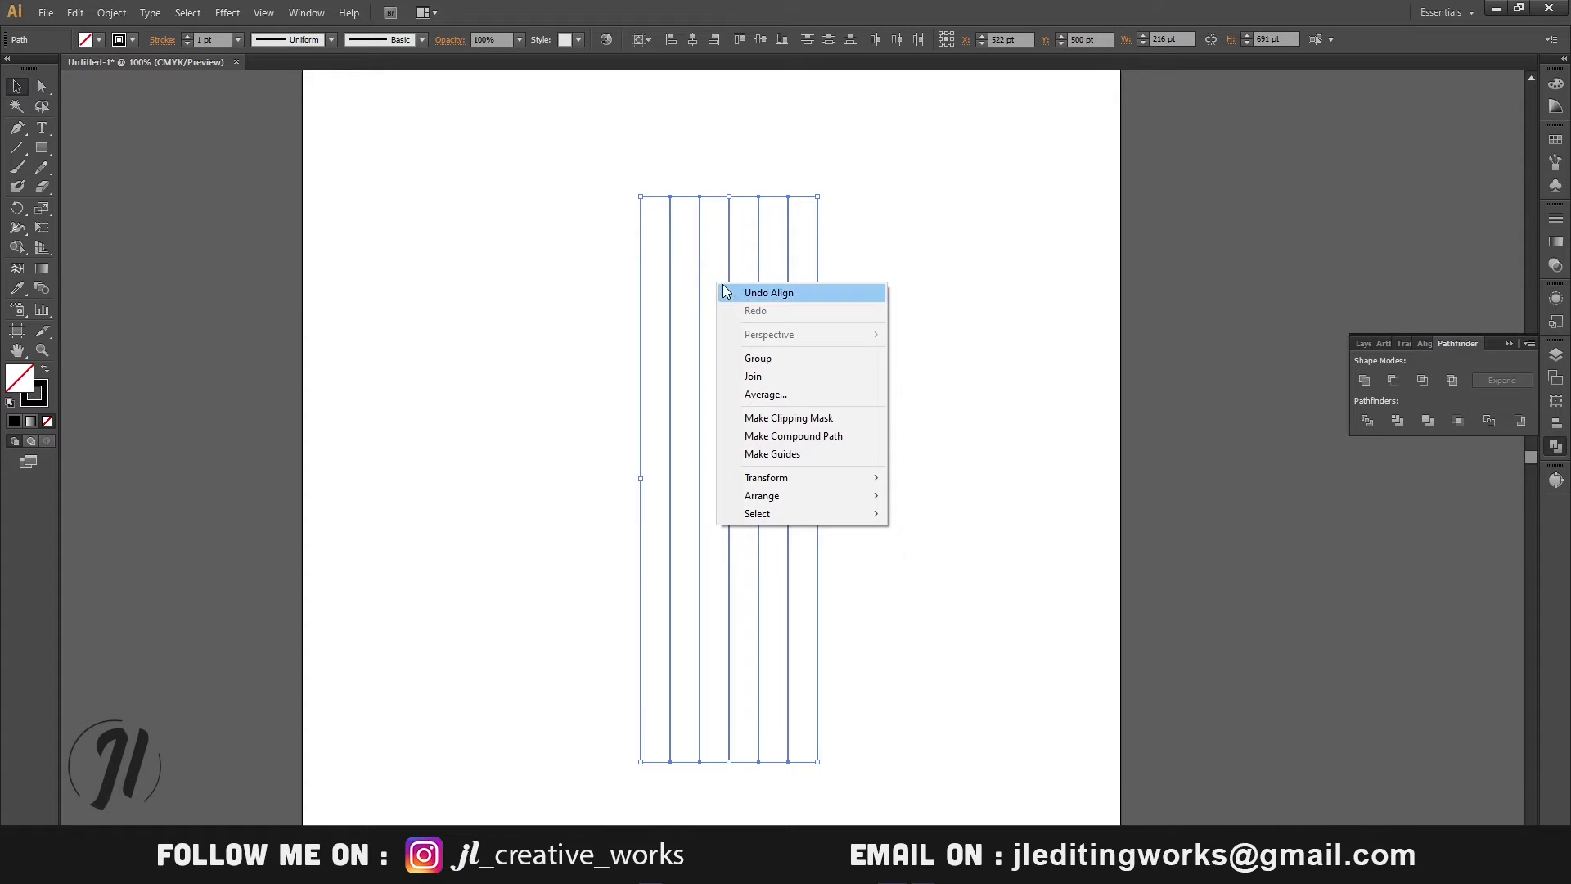
mouse_move(765, 486)
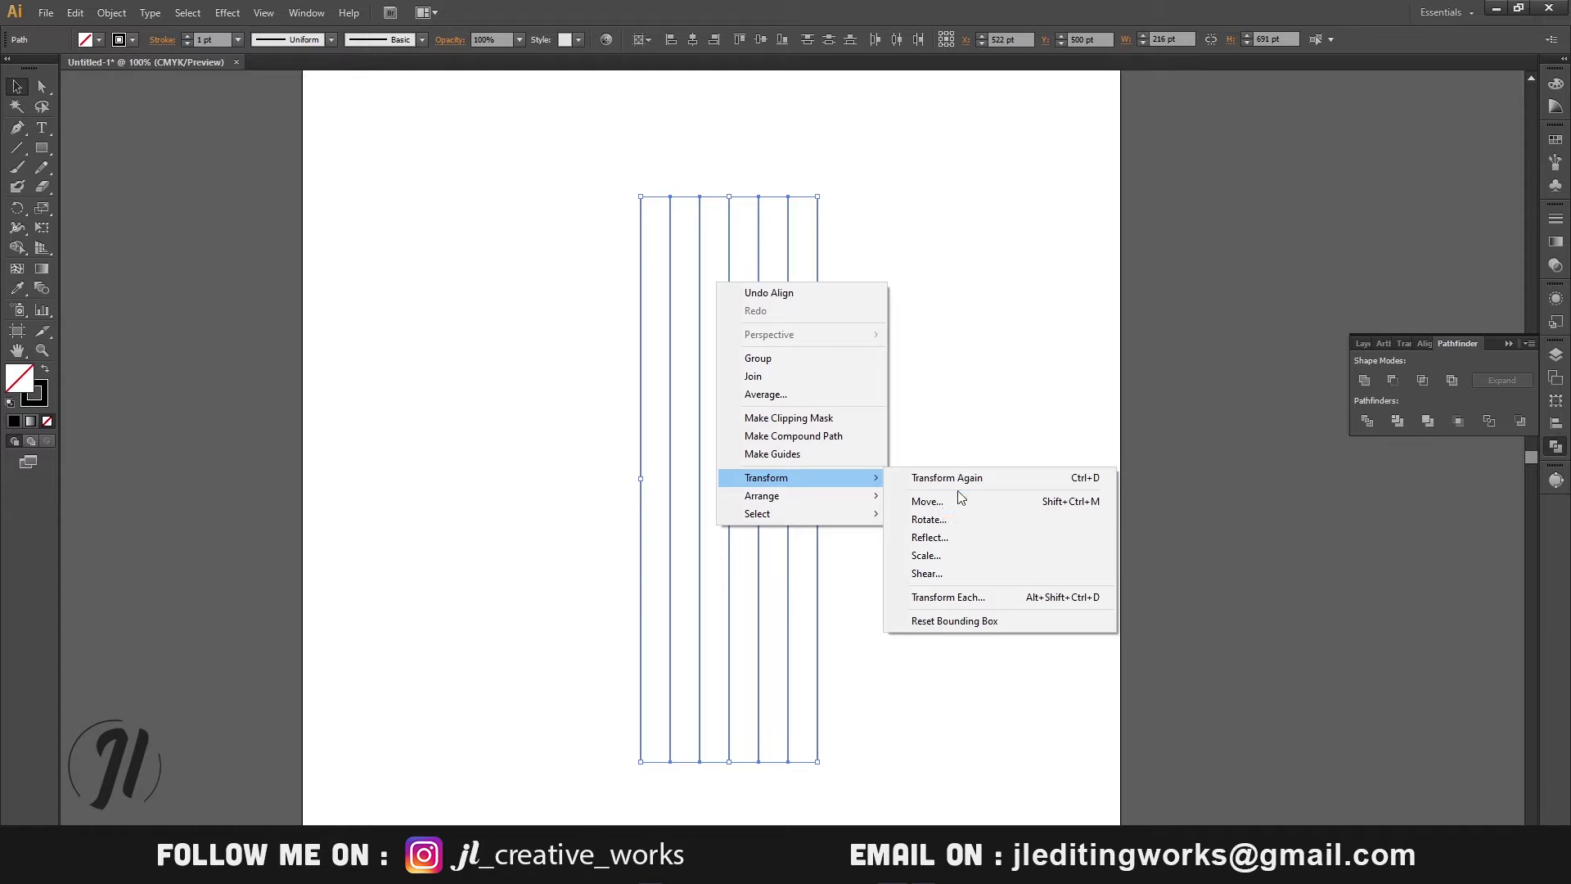
left_click(944, 543)
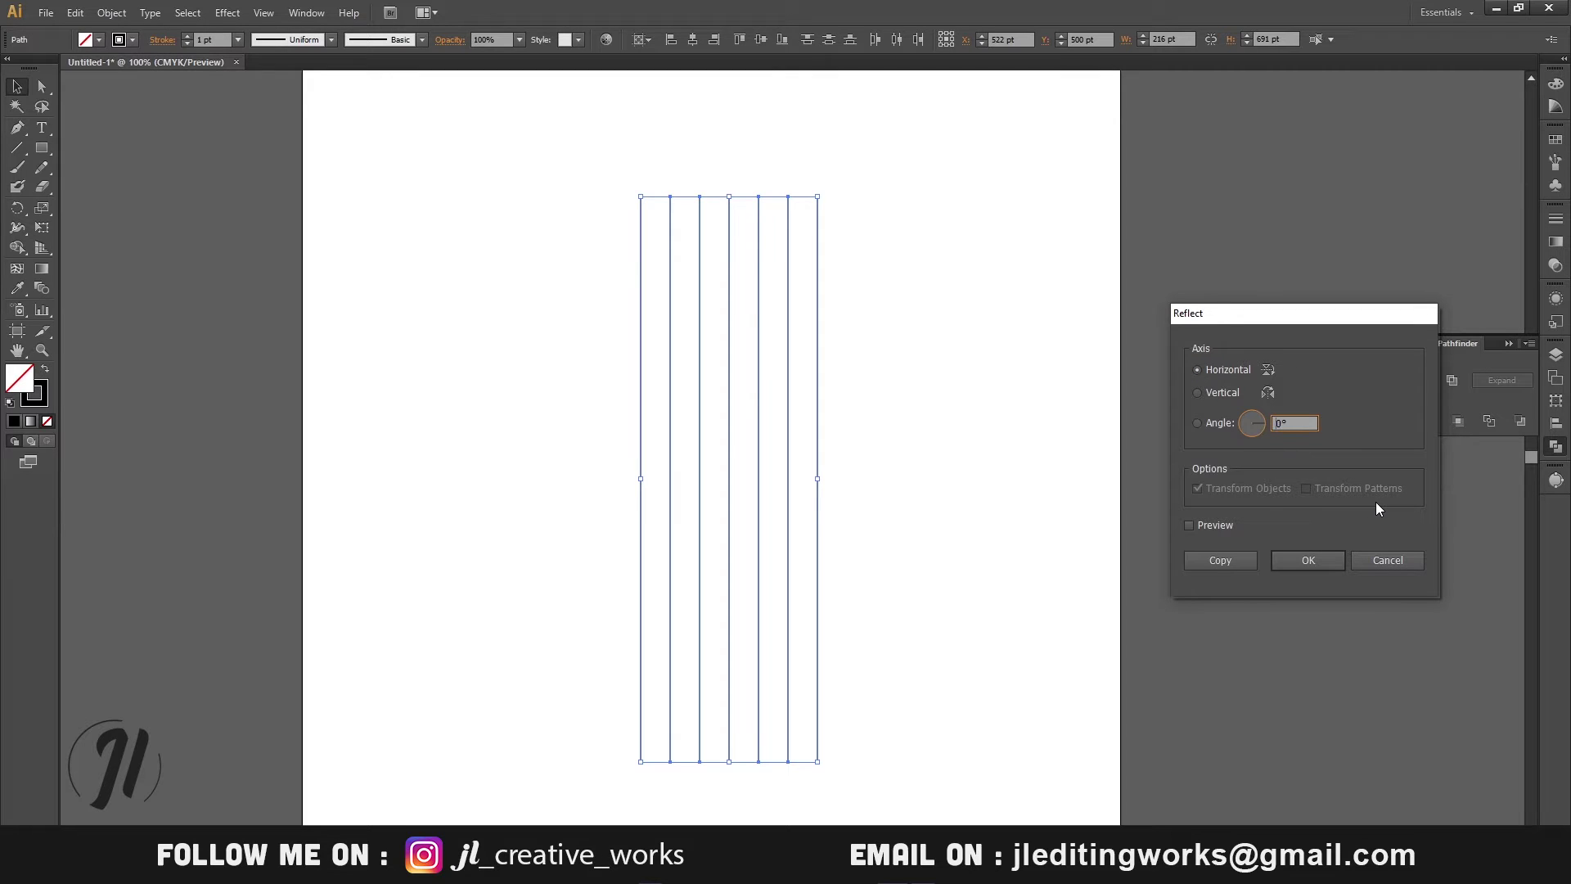
type("30")
left_click(1218, 559)
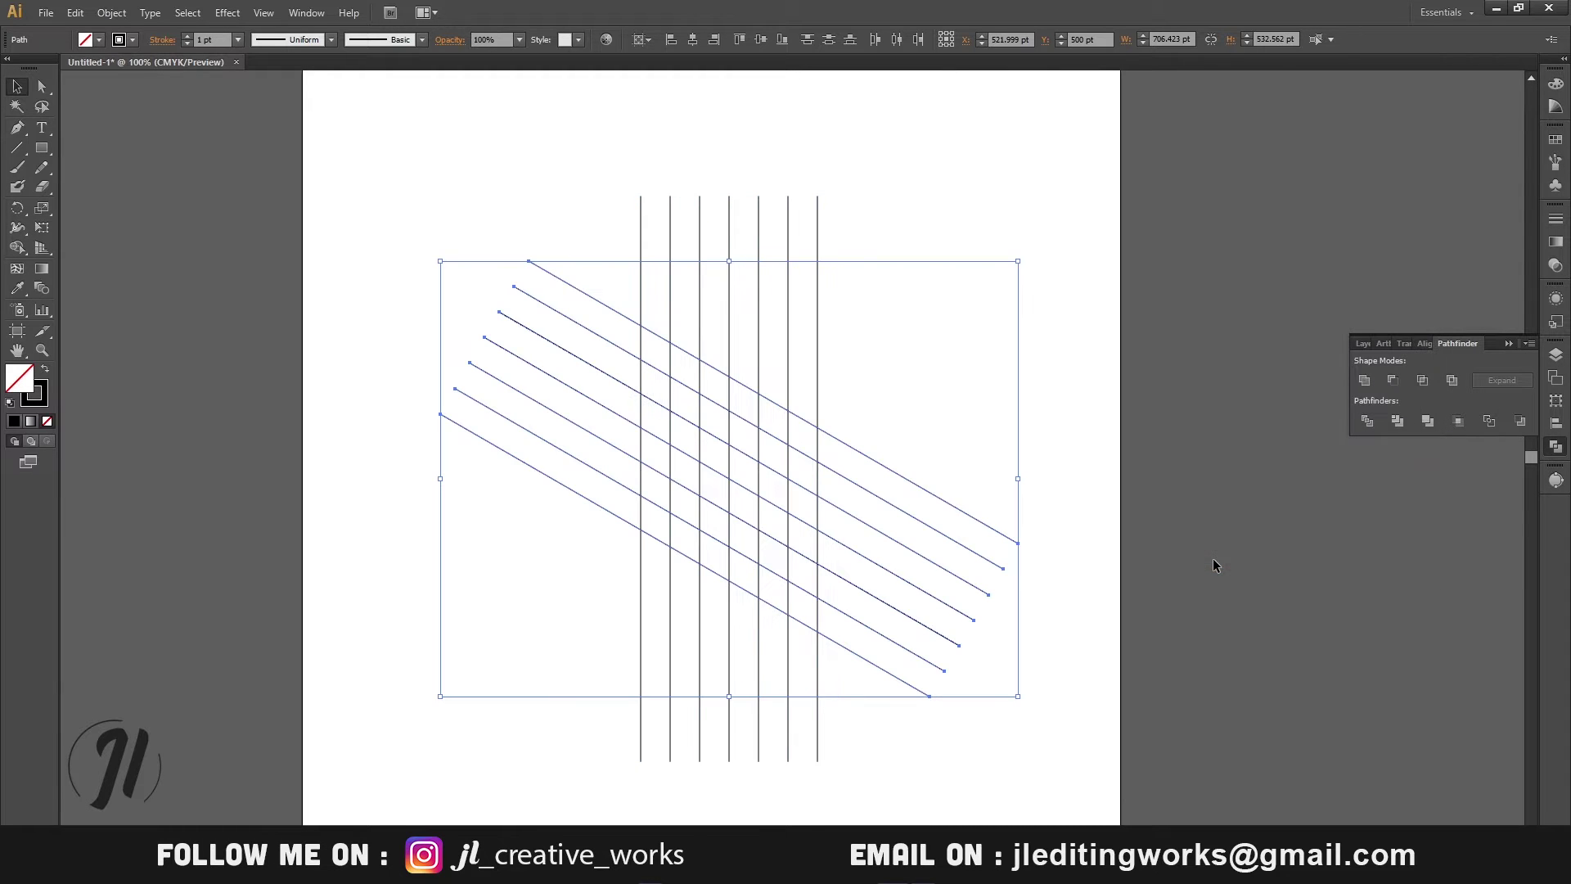
Reflect a copy of the diagonal lines across the vertical axis at 30°, then select all lines.
right_click(756, 419)
mouse_move(825, 615)
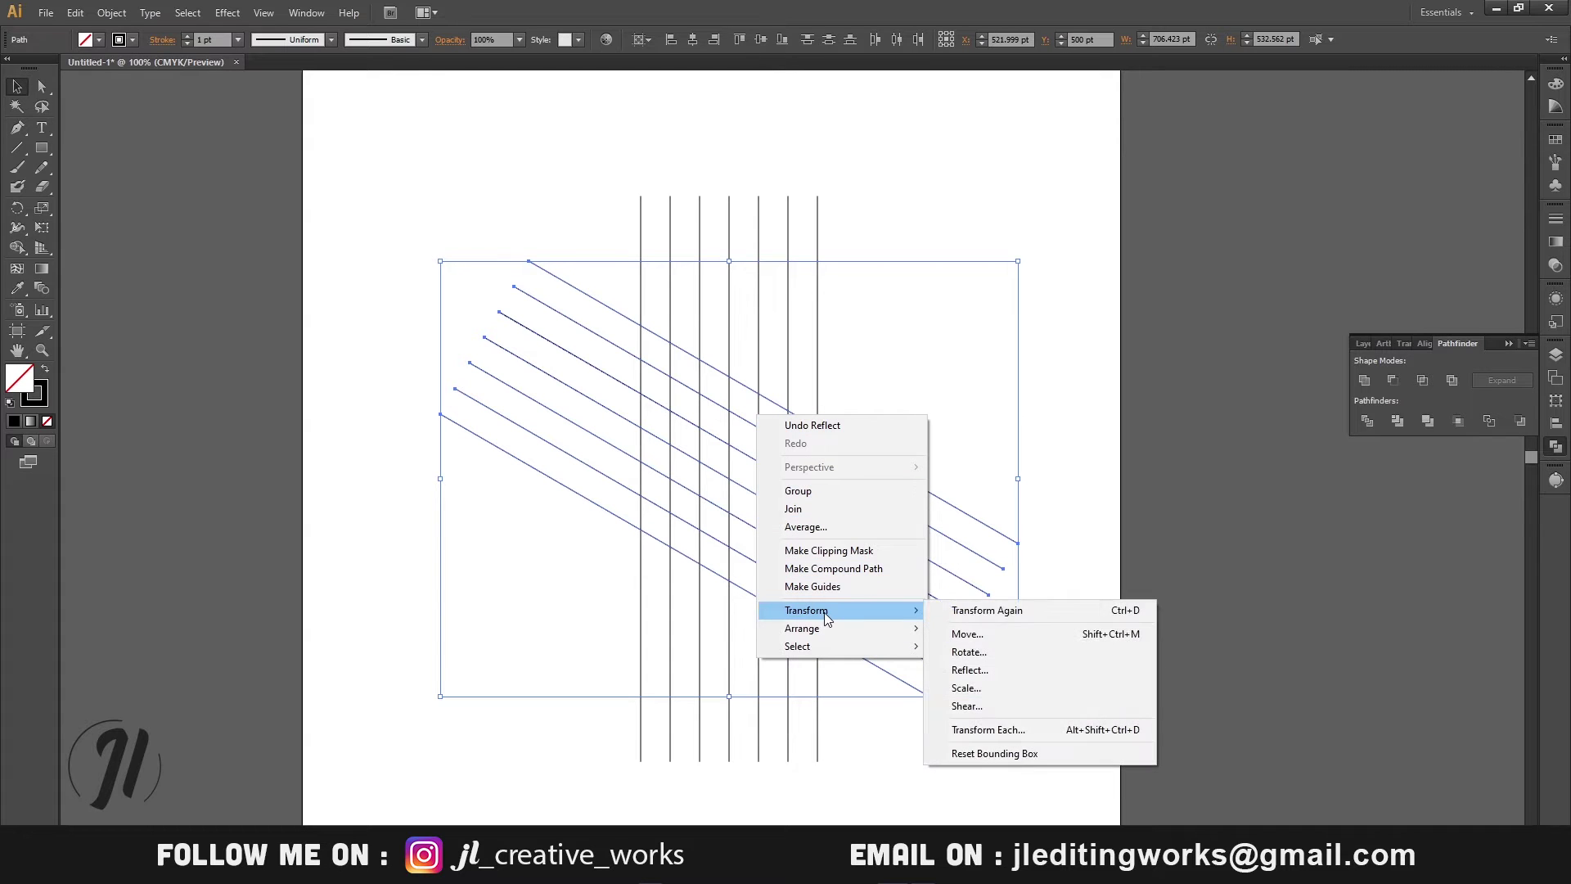
left_click(971, 670)
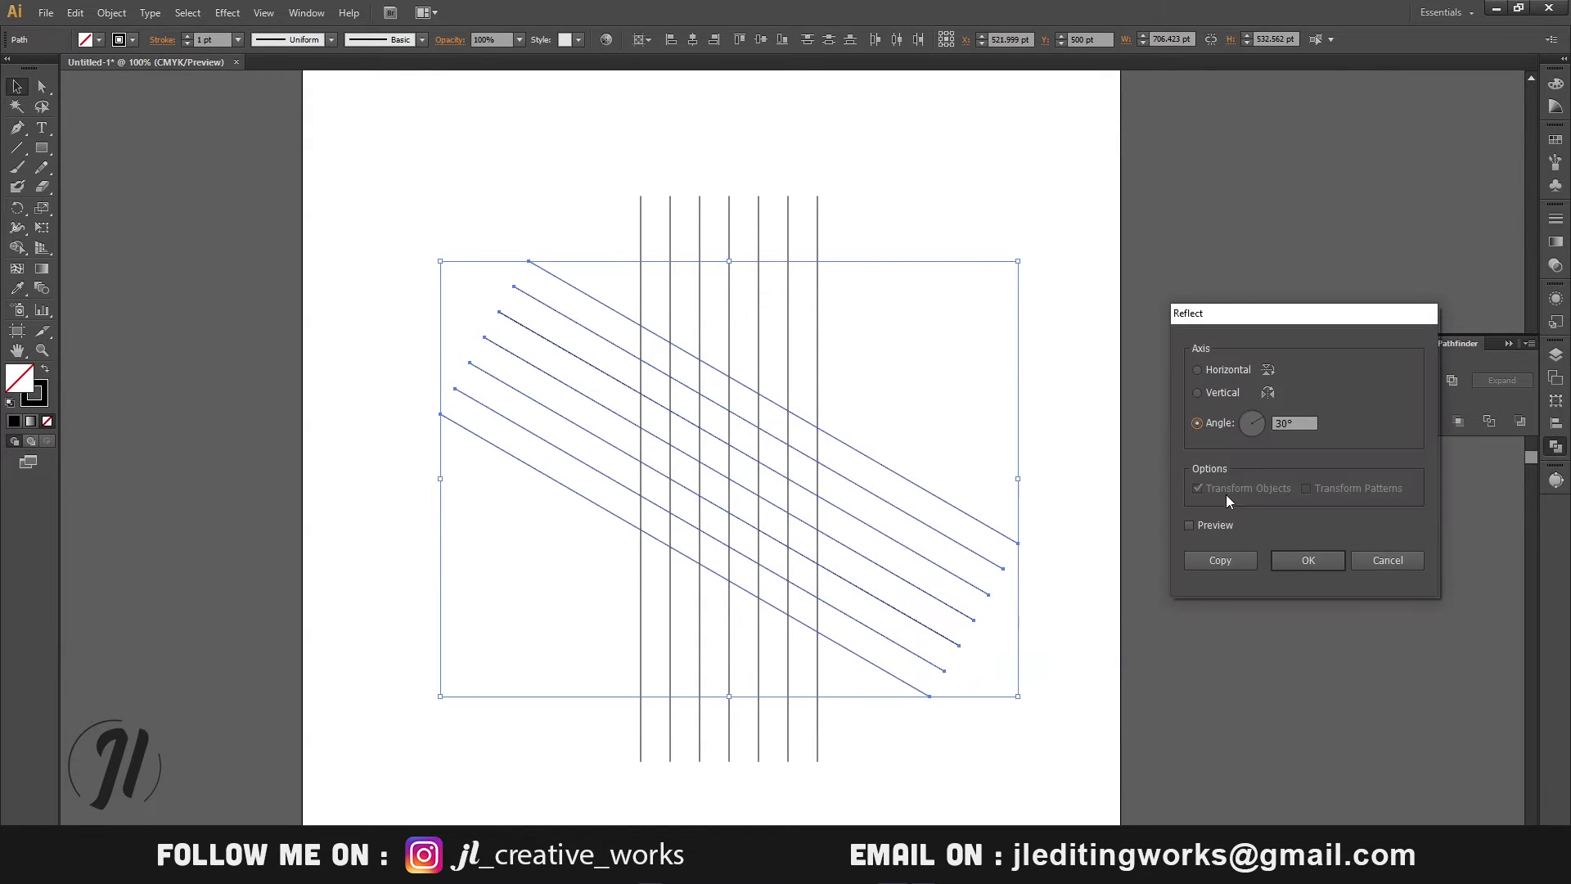
left_click(1211, 395)
type("30")
left_click(1218, 560)
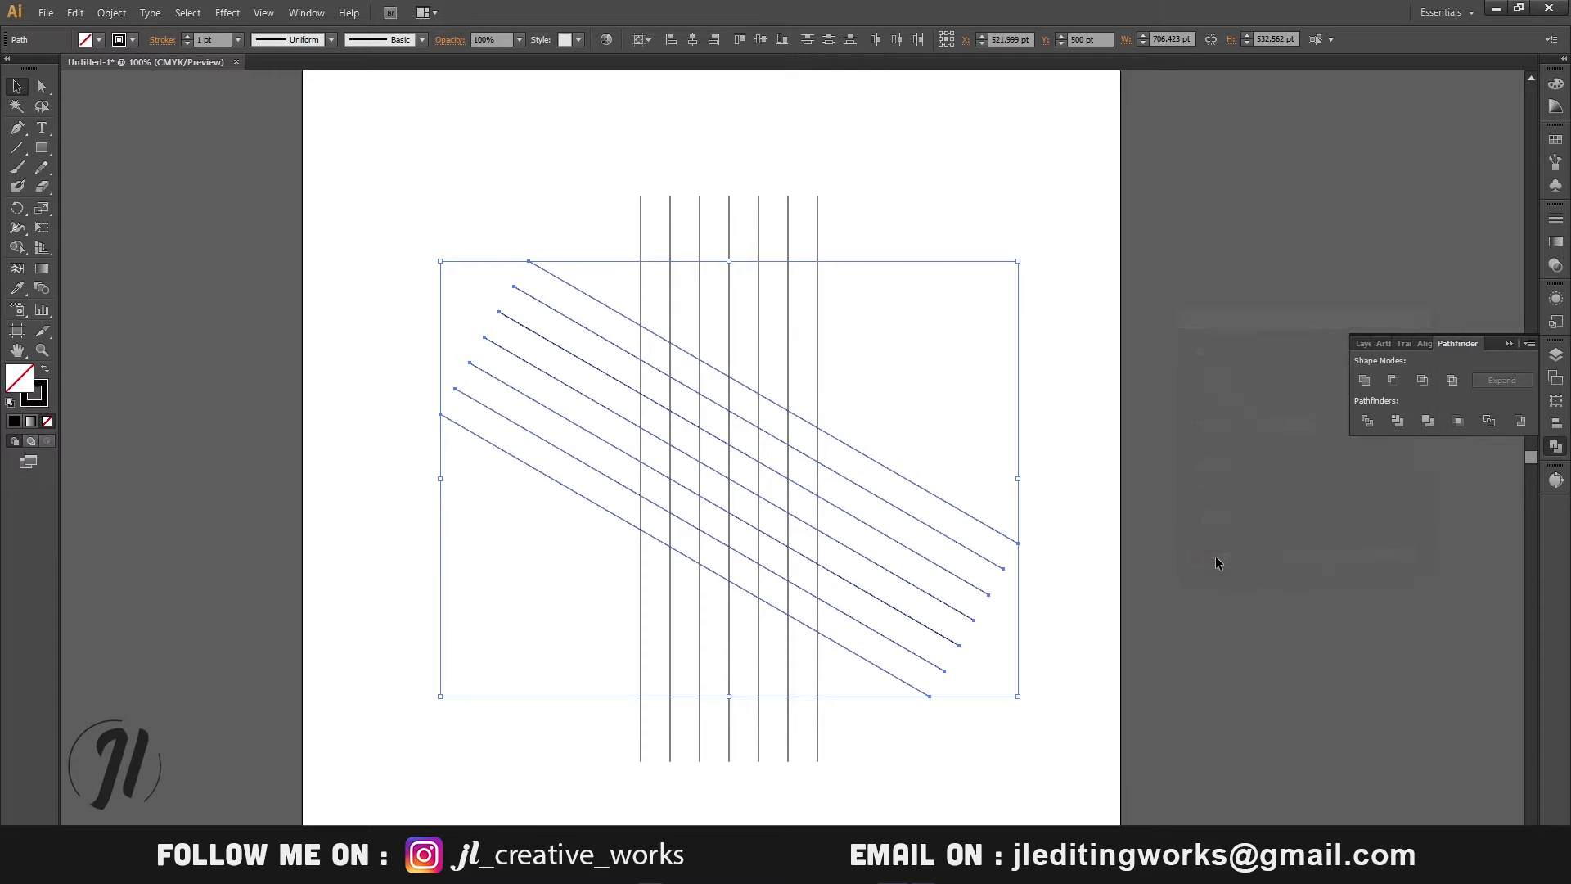
left_click(1054, 517)
Select the seven diagonal lines and reflect a copy across the vertical axis.
key("ctrl+a")
left_click_drag(413, 199, 593, 470)
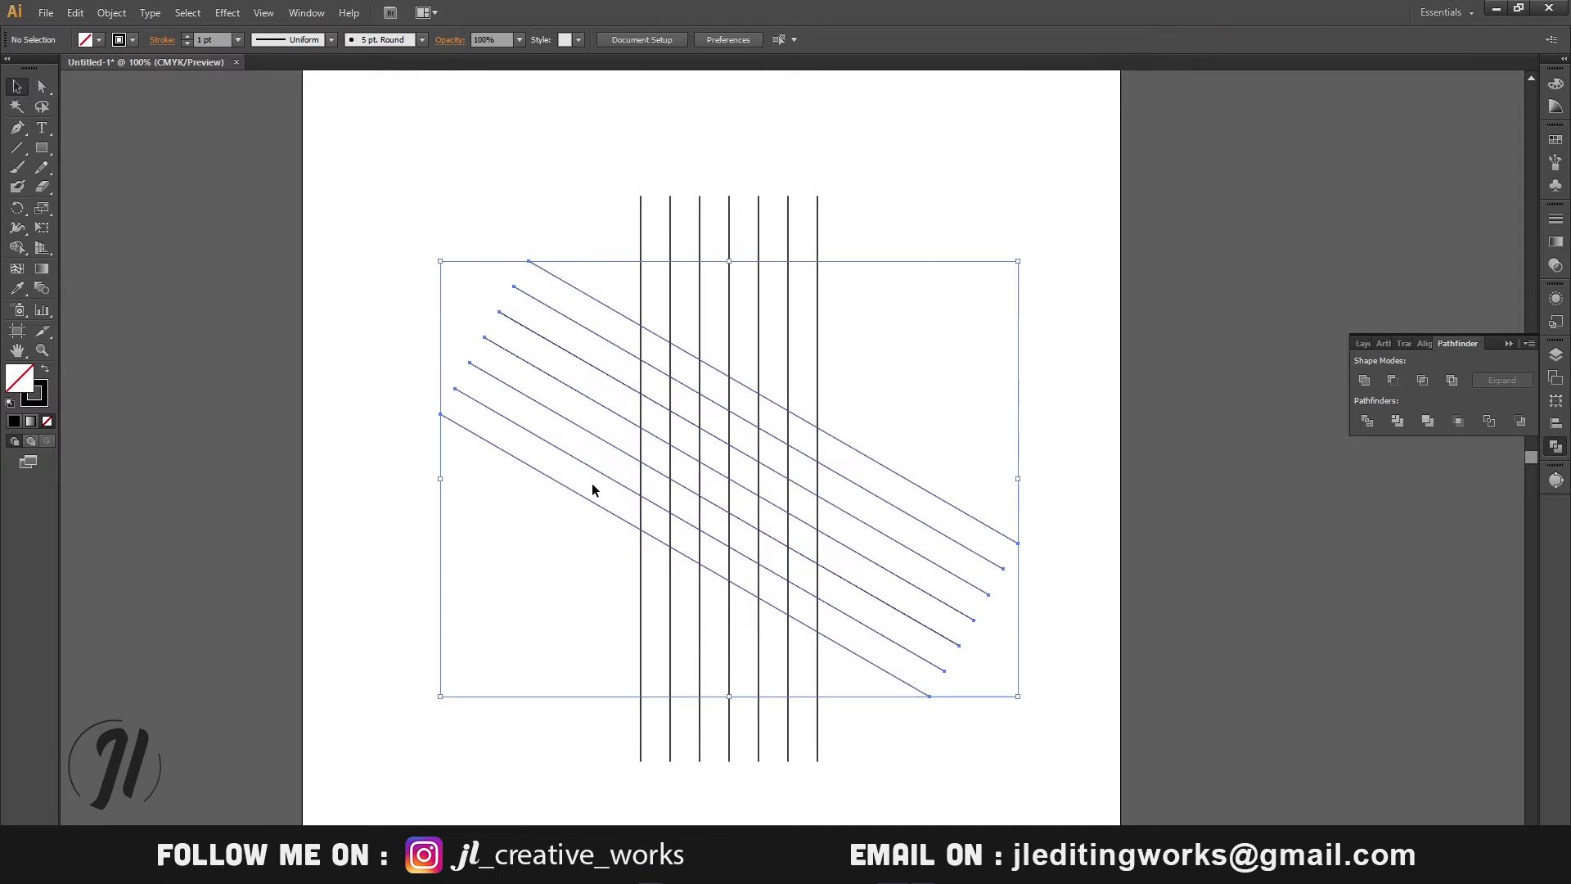
right_click(582, 379)
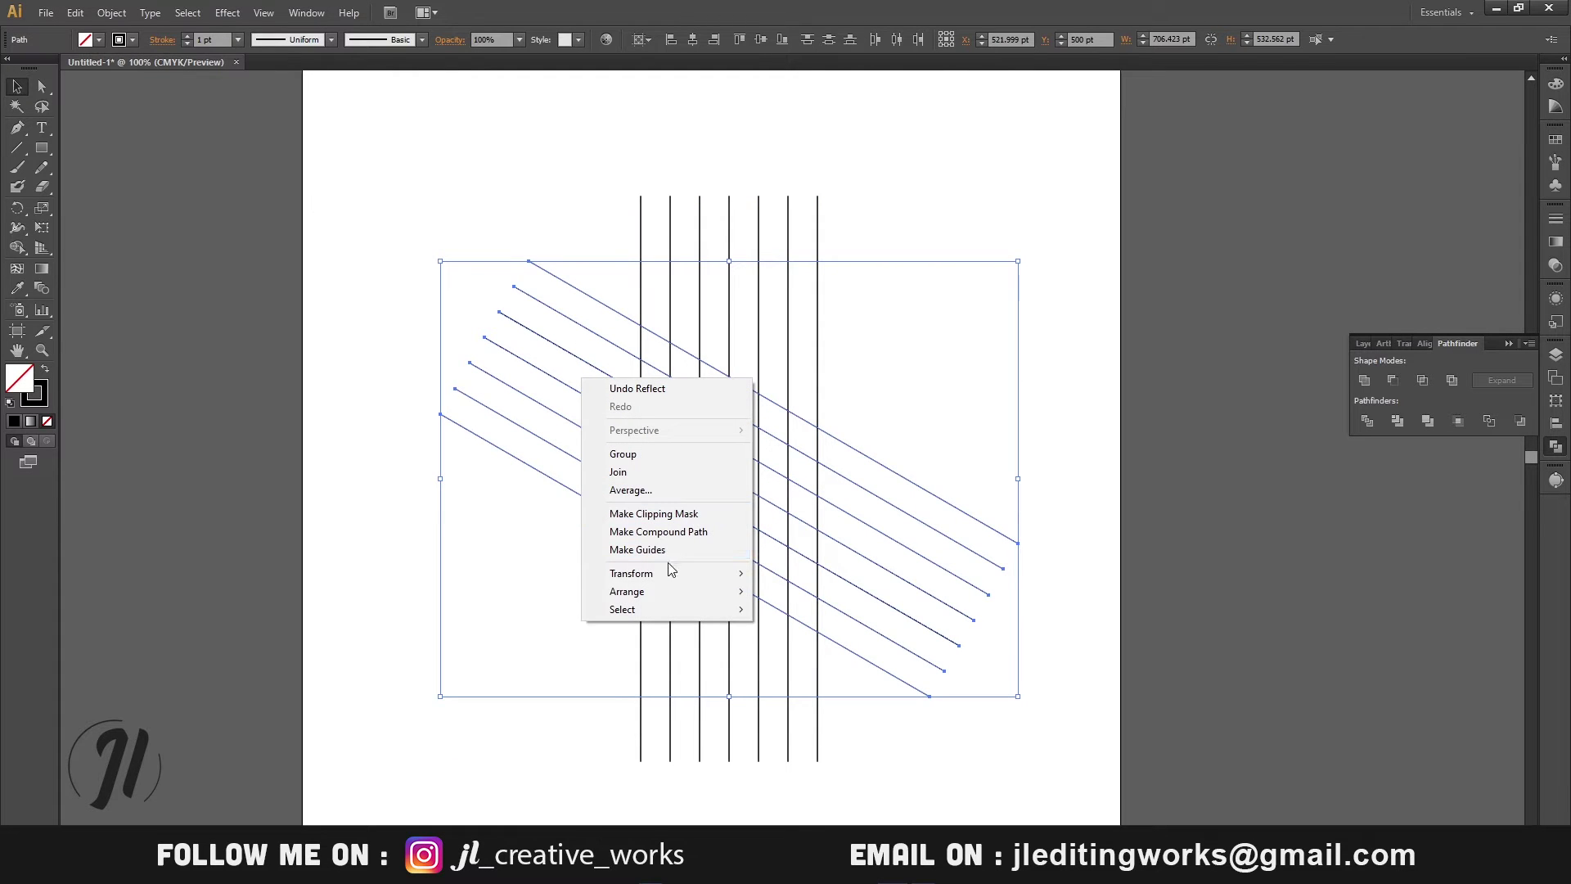
mouse_move(668, 575)
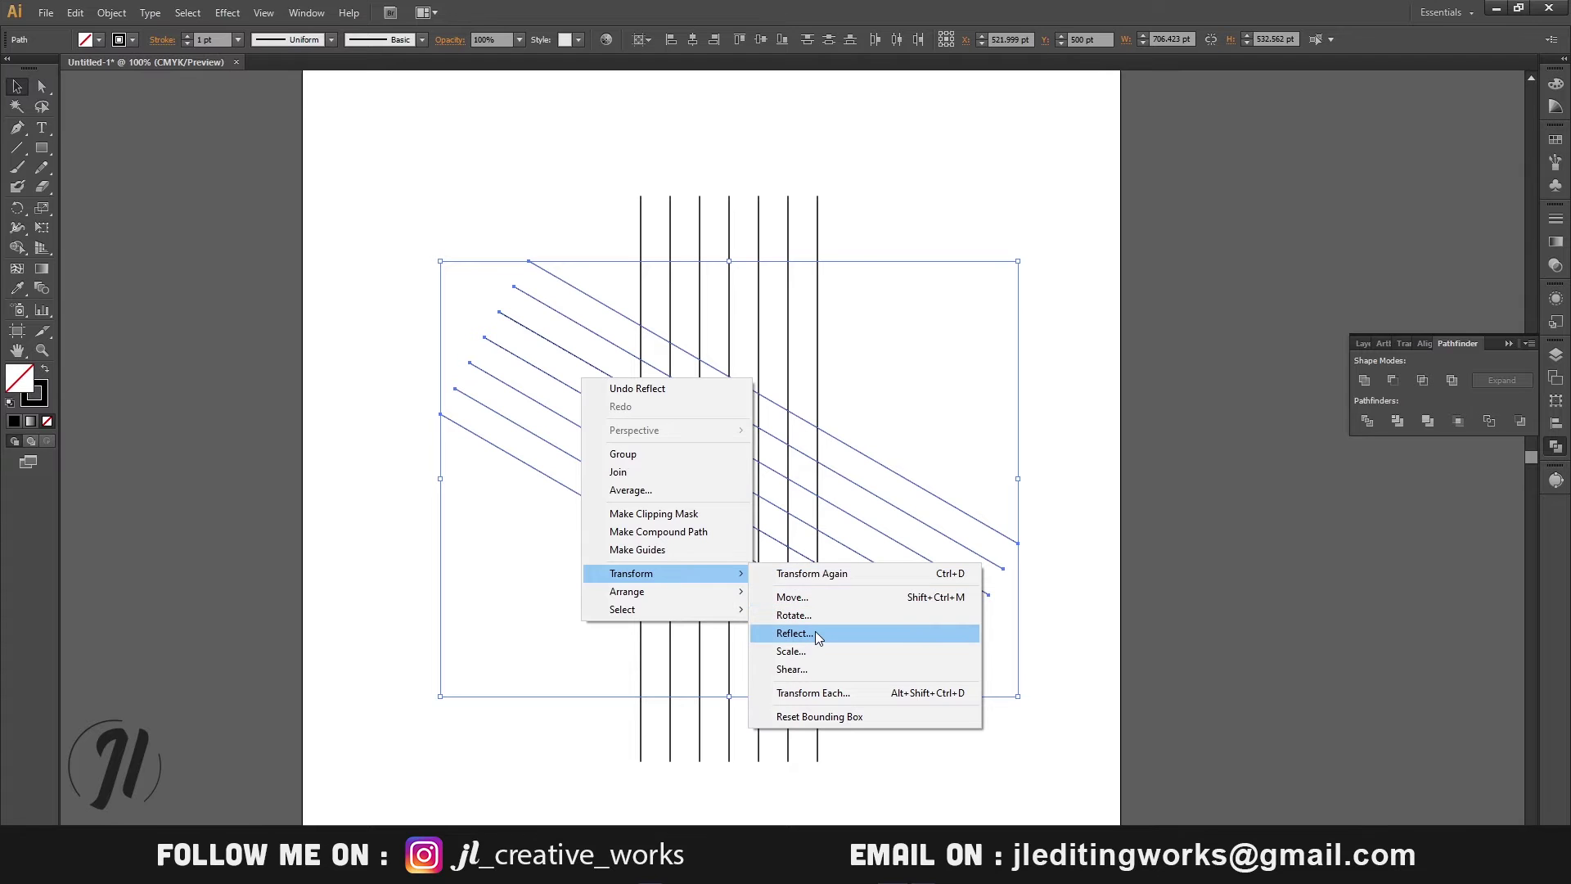
left_click(816, 633)
left_click(1222, 393)
left_click(1208, 558)
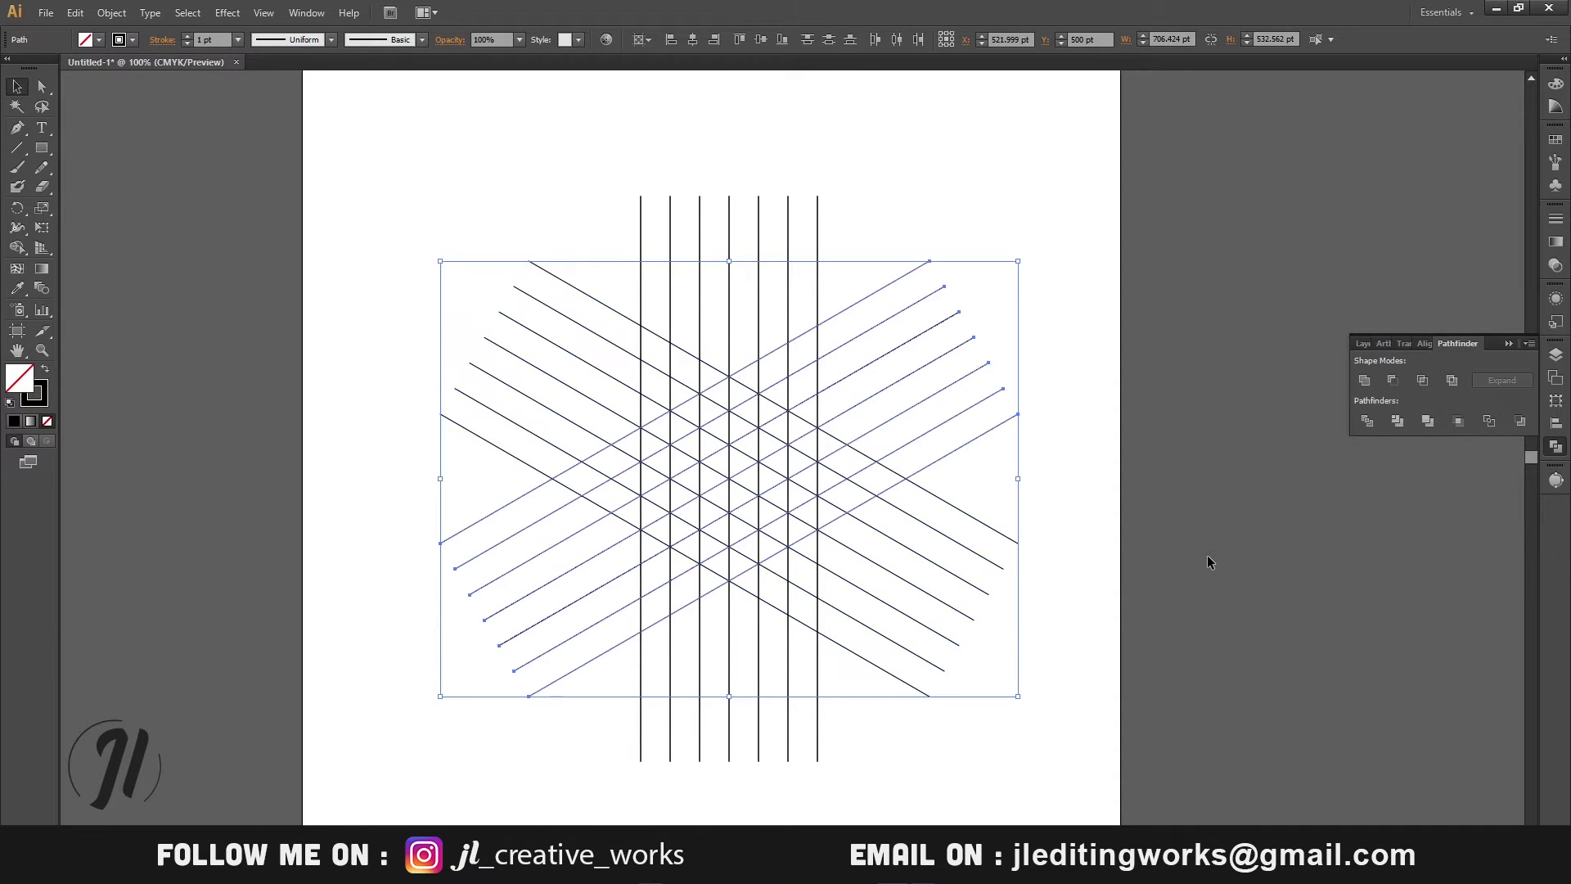
Select the whole grid and zoom in on its centre.
left_click_drag(388, 153, 1038, 791)
left_click(44, 354)
left_click(768, 493)
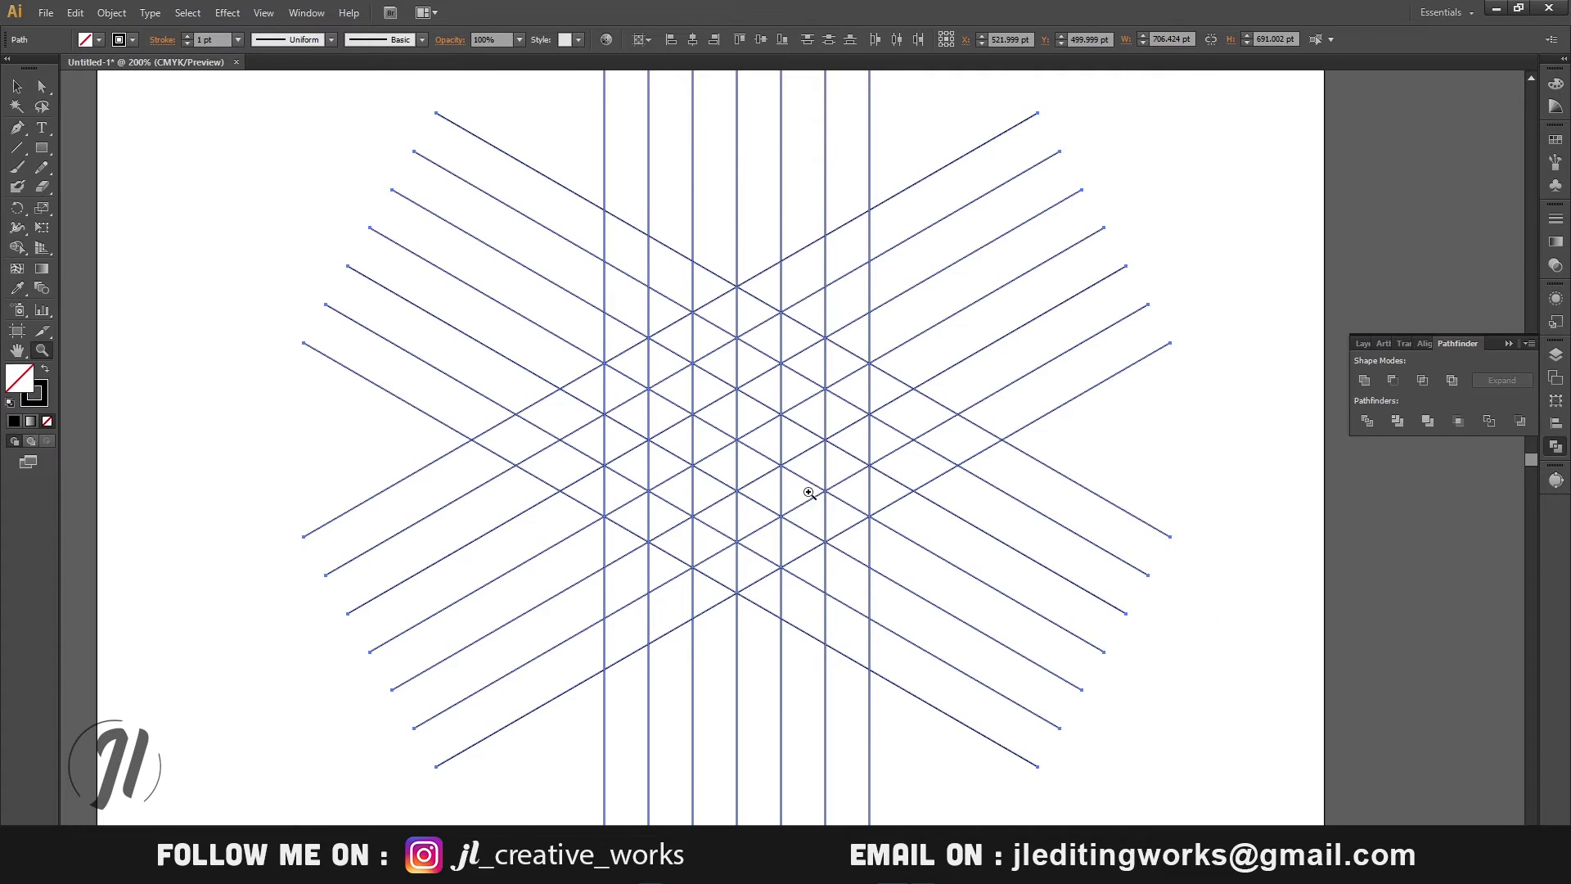
left_click(809, 493)
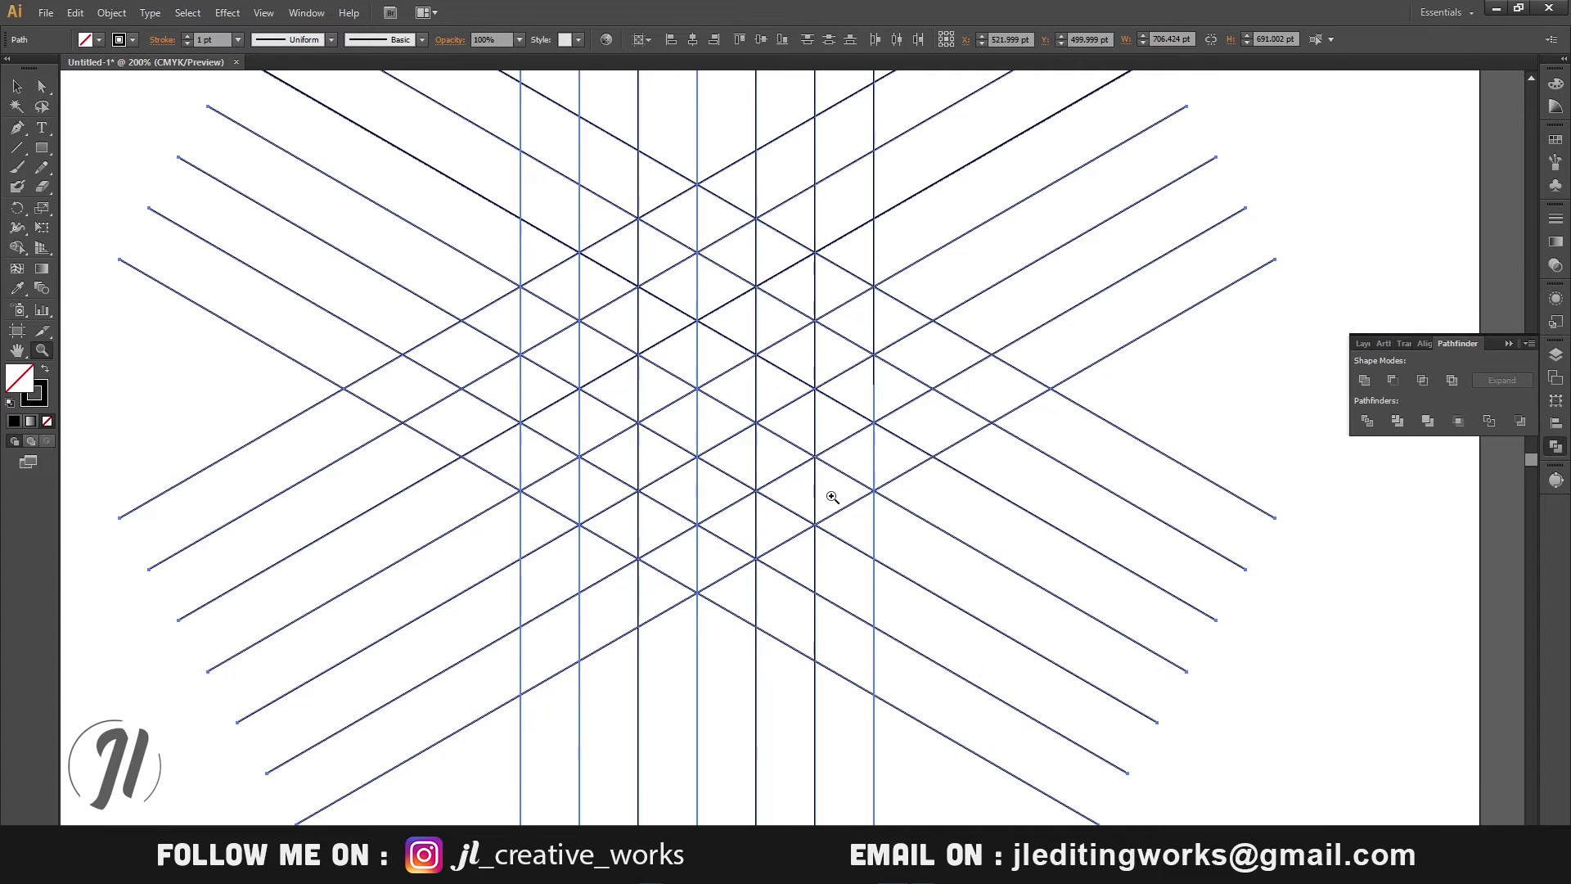
Merge a top diagonal strip of grid cells with Shape Builder and fill it black.
left_click(17, 247)
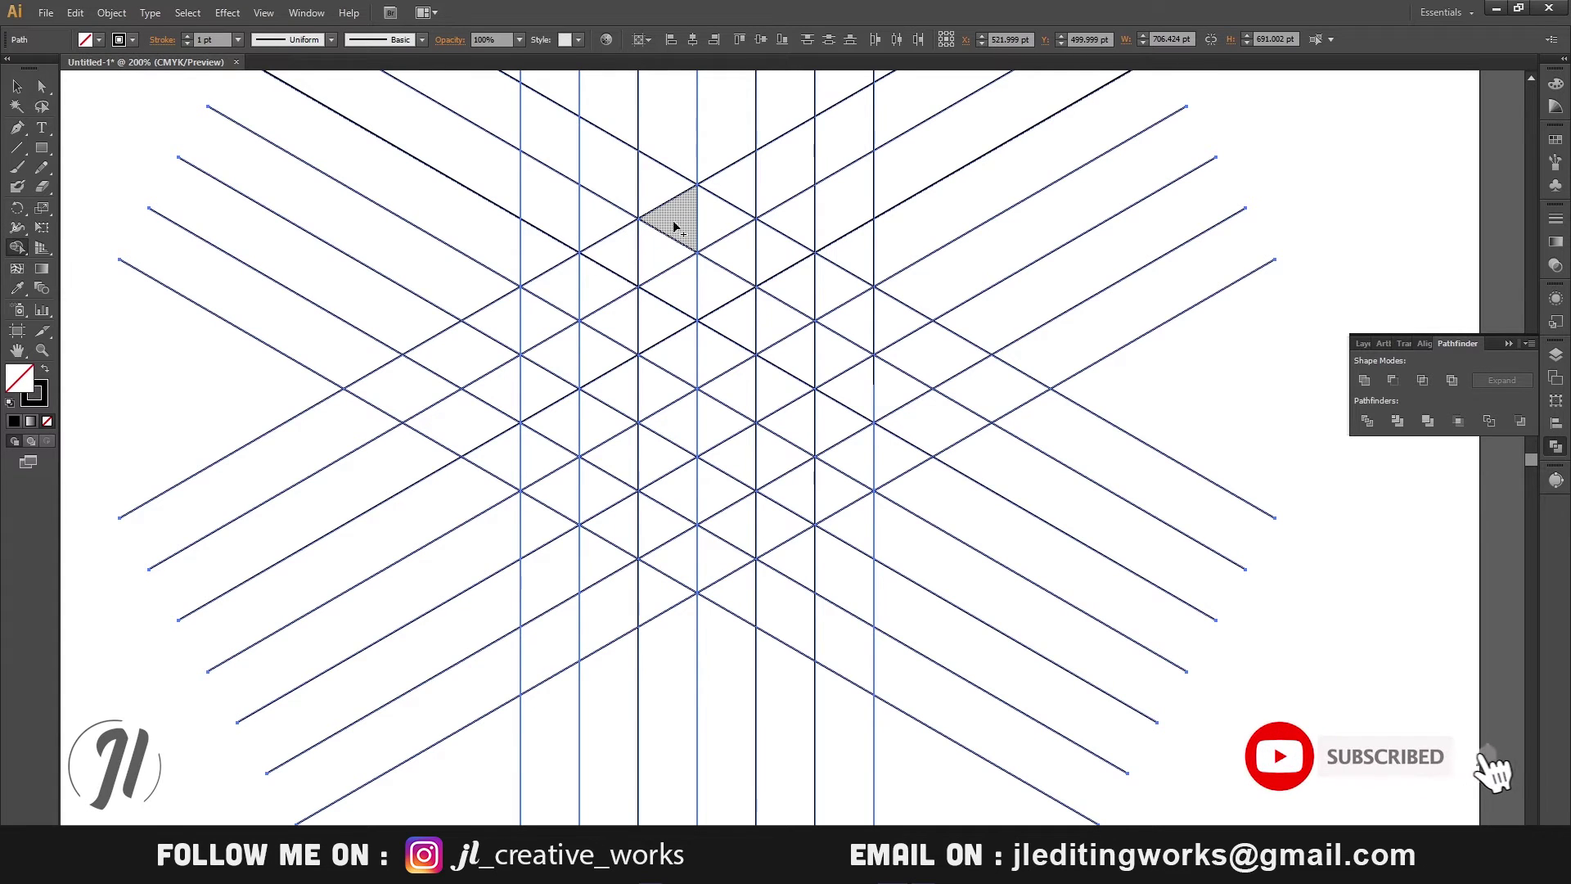
left_click_drag(676, 223, 871, 333)
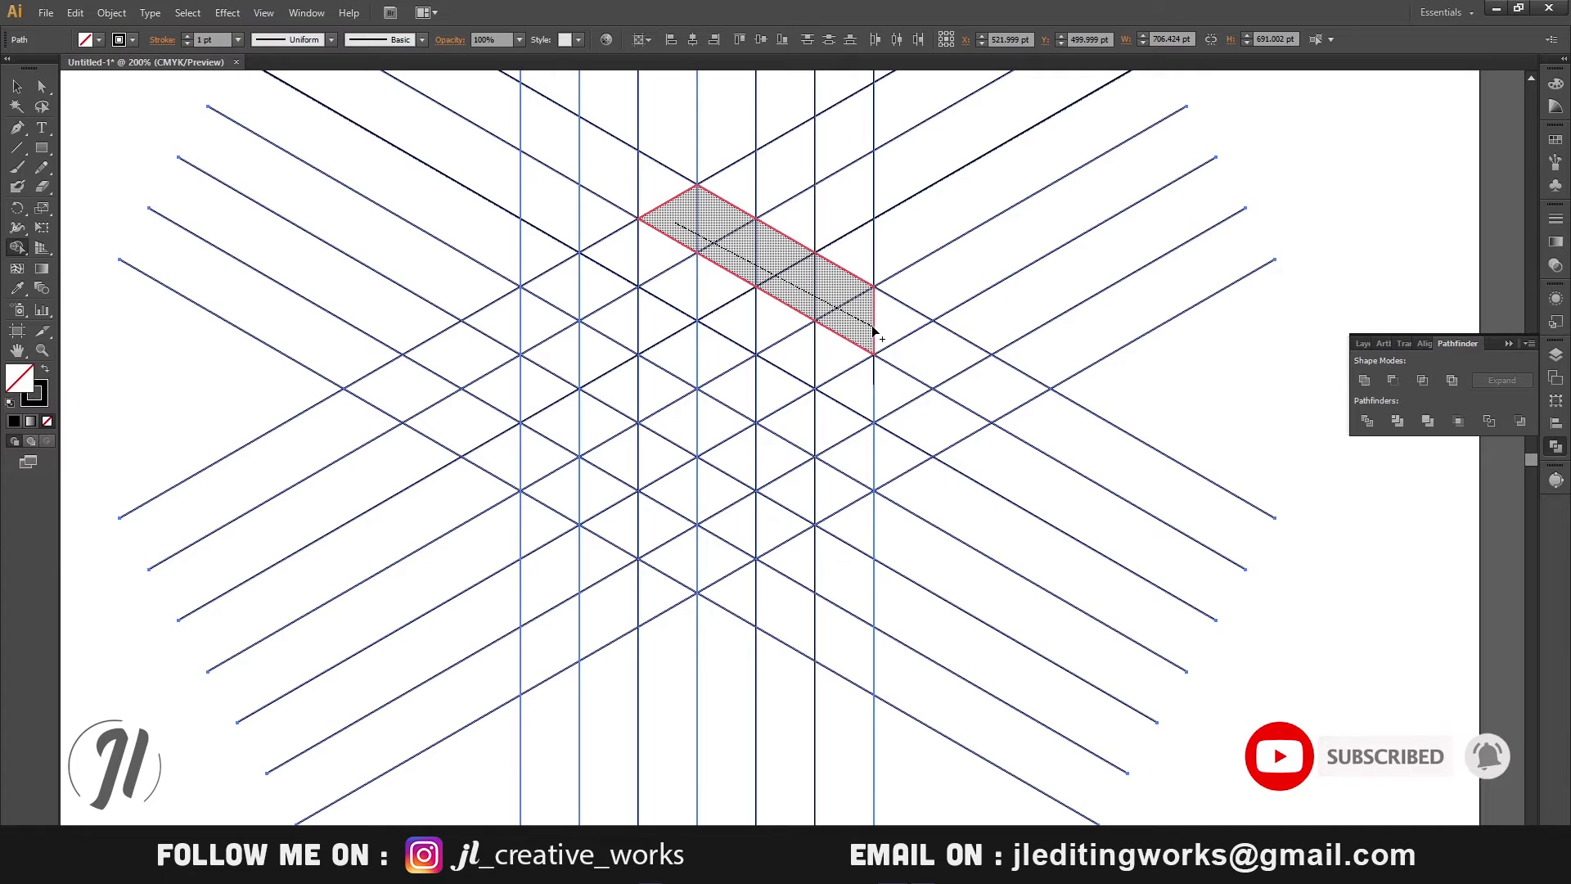
left_click(45, 369)
left_click(724, 234)
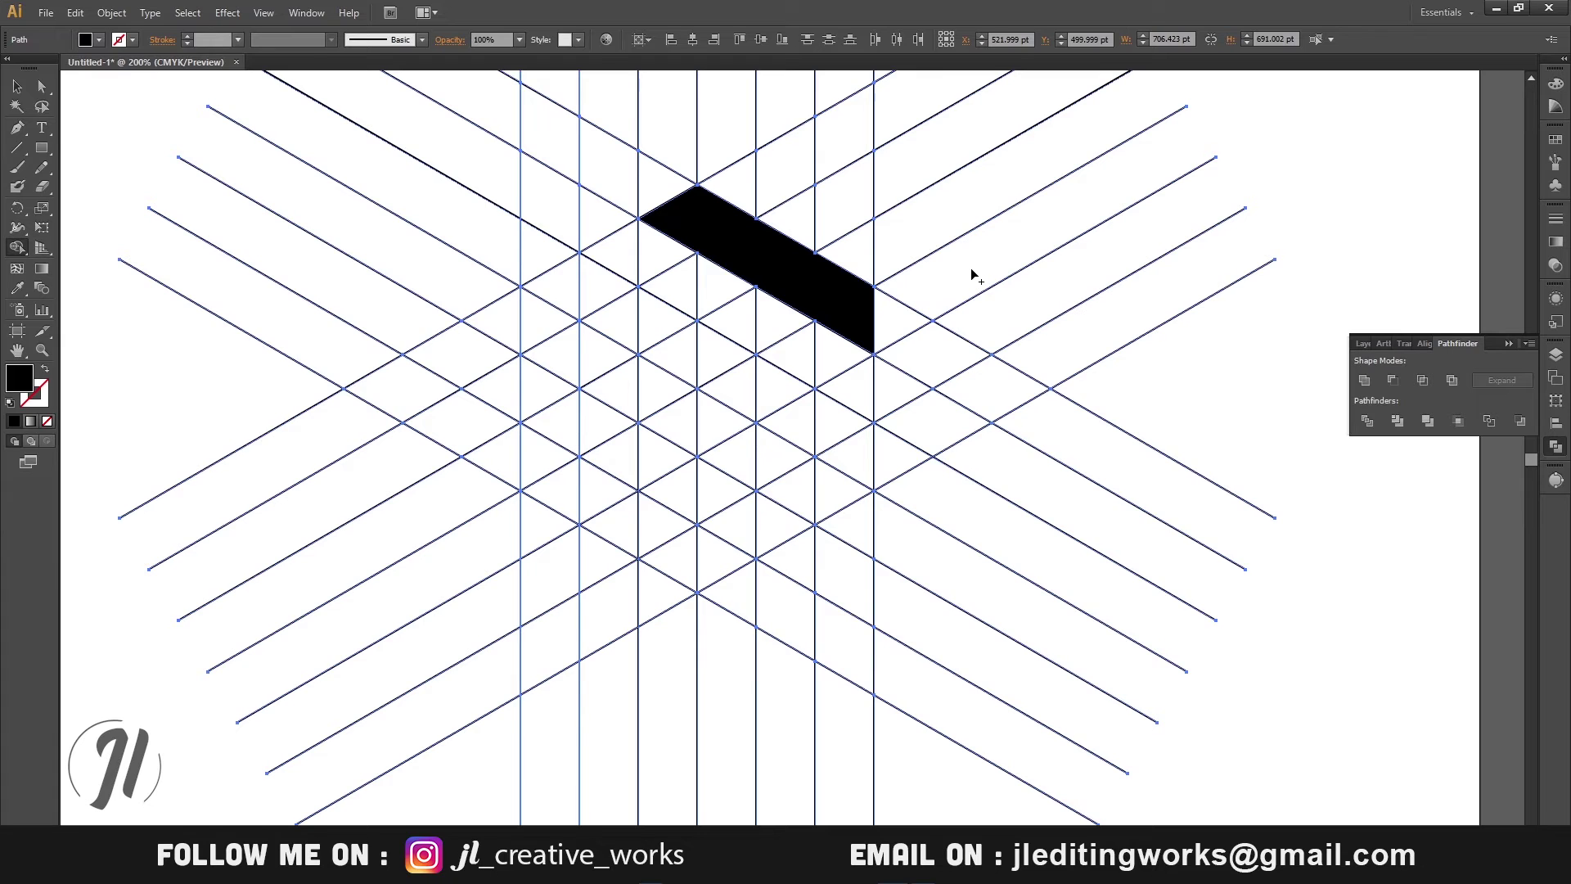
Build the lower bent band from the diagonal strip, left vertical leg and short right leg.
mouse_move(564, 292)
left_mouse_down()
mouse_move(780, 391)
mouse_move(868, 466)
left_mouse_up()
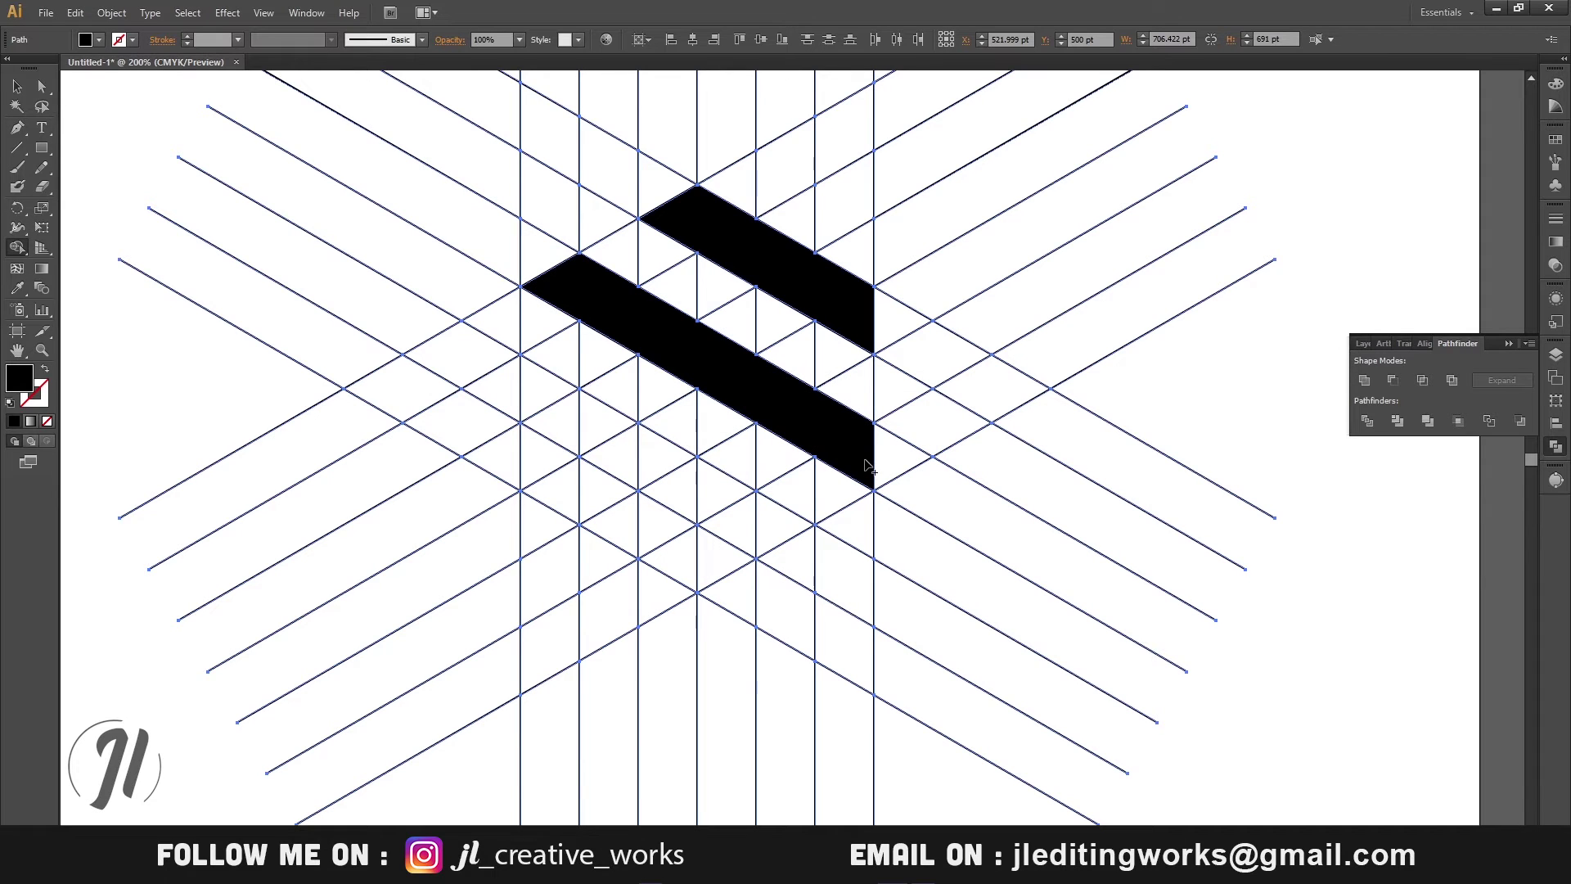
mouse_move(544, 304)
left_mouse_down()
mouse_move(577, 391)
mouse_move(550, 486)
left_mouse_up()
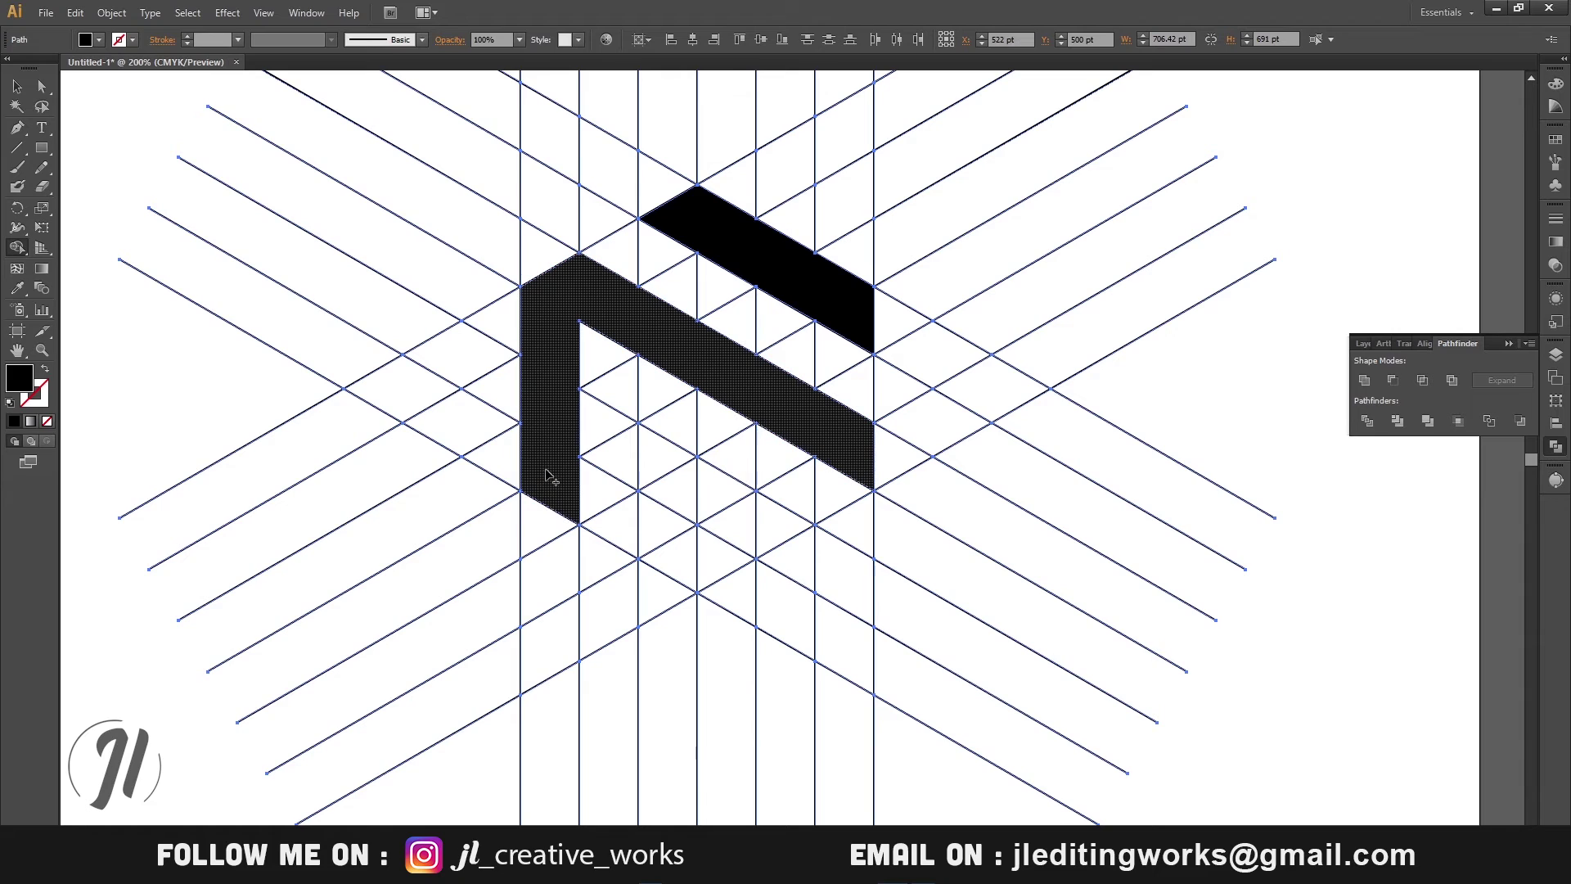
left_click_drag(864, 462, 836, 501)
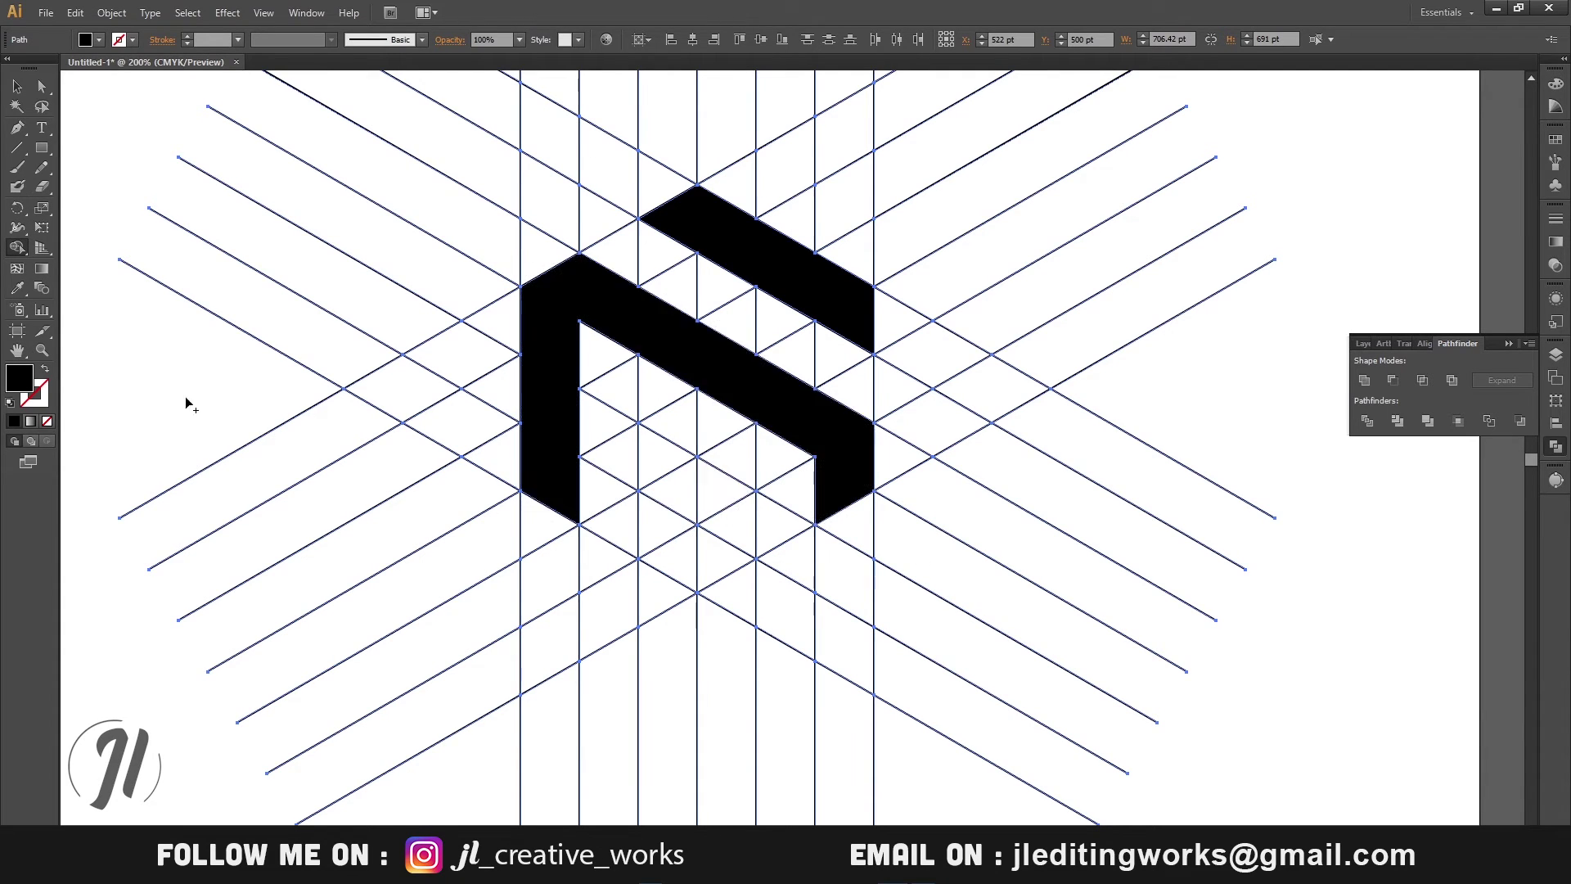
left_click(47, 352)
Zoom out and move both black logo pieces off the artboard to the right.
left_click(792, 389, "alt")
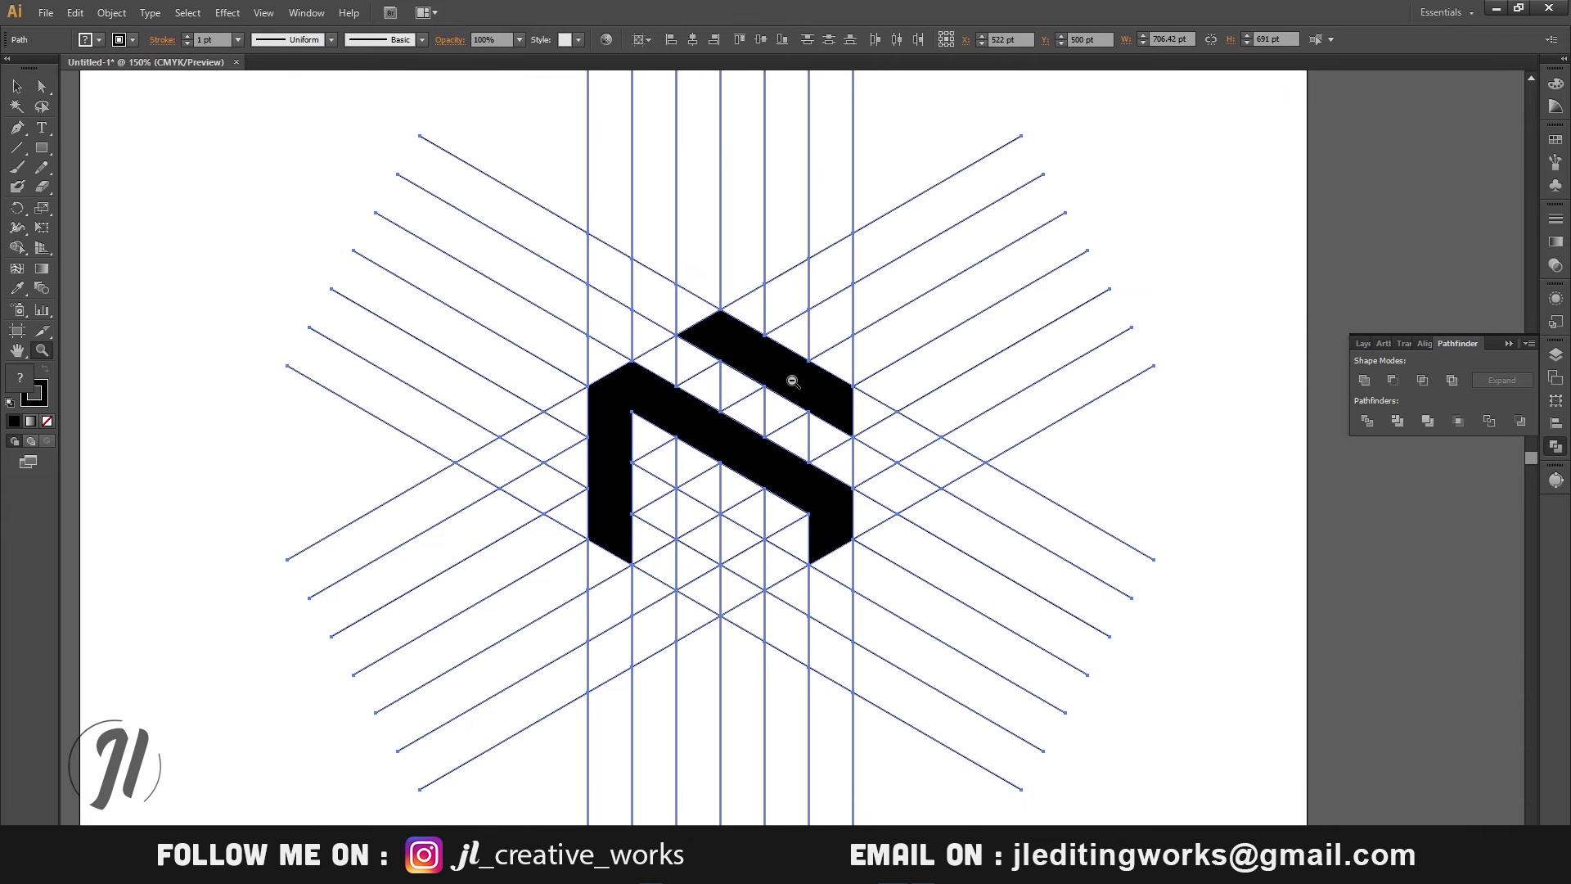
key("v")
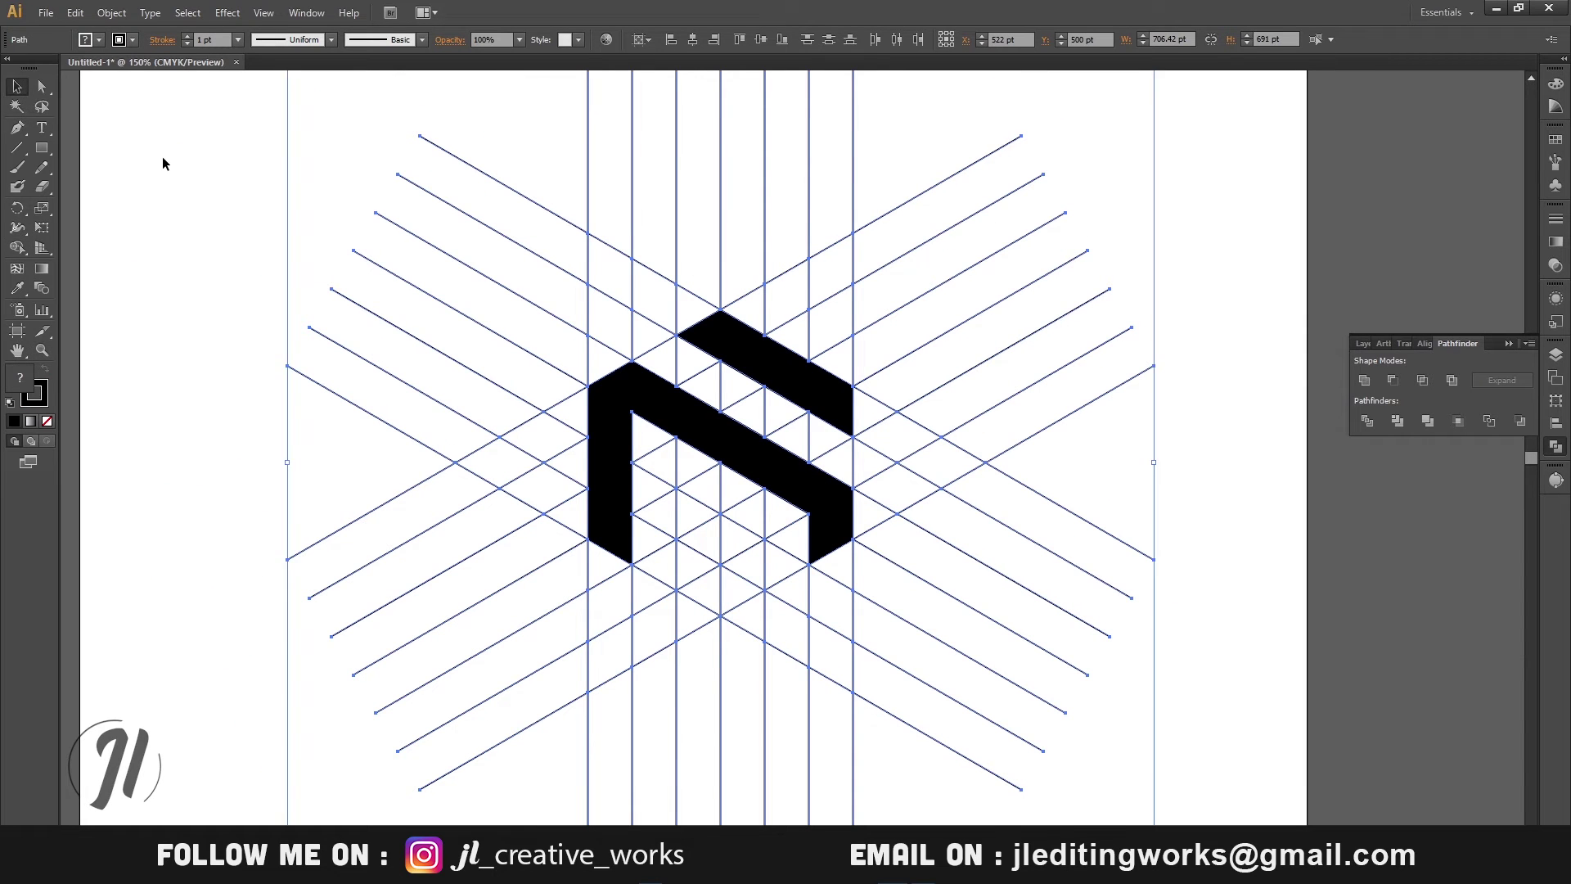
left_click(170, 162)
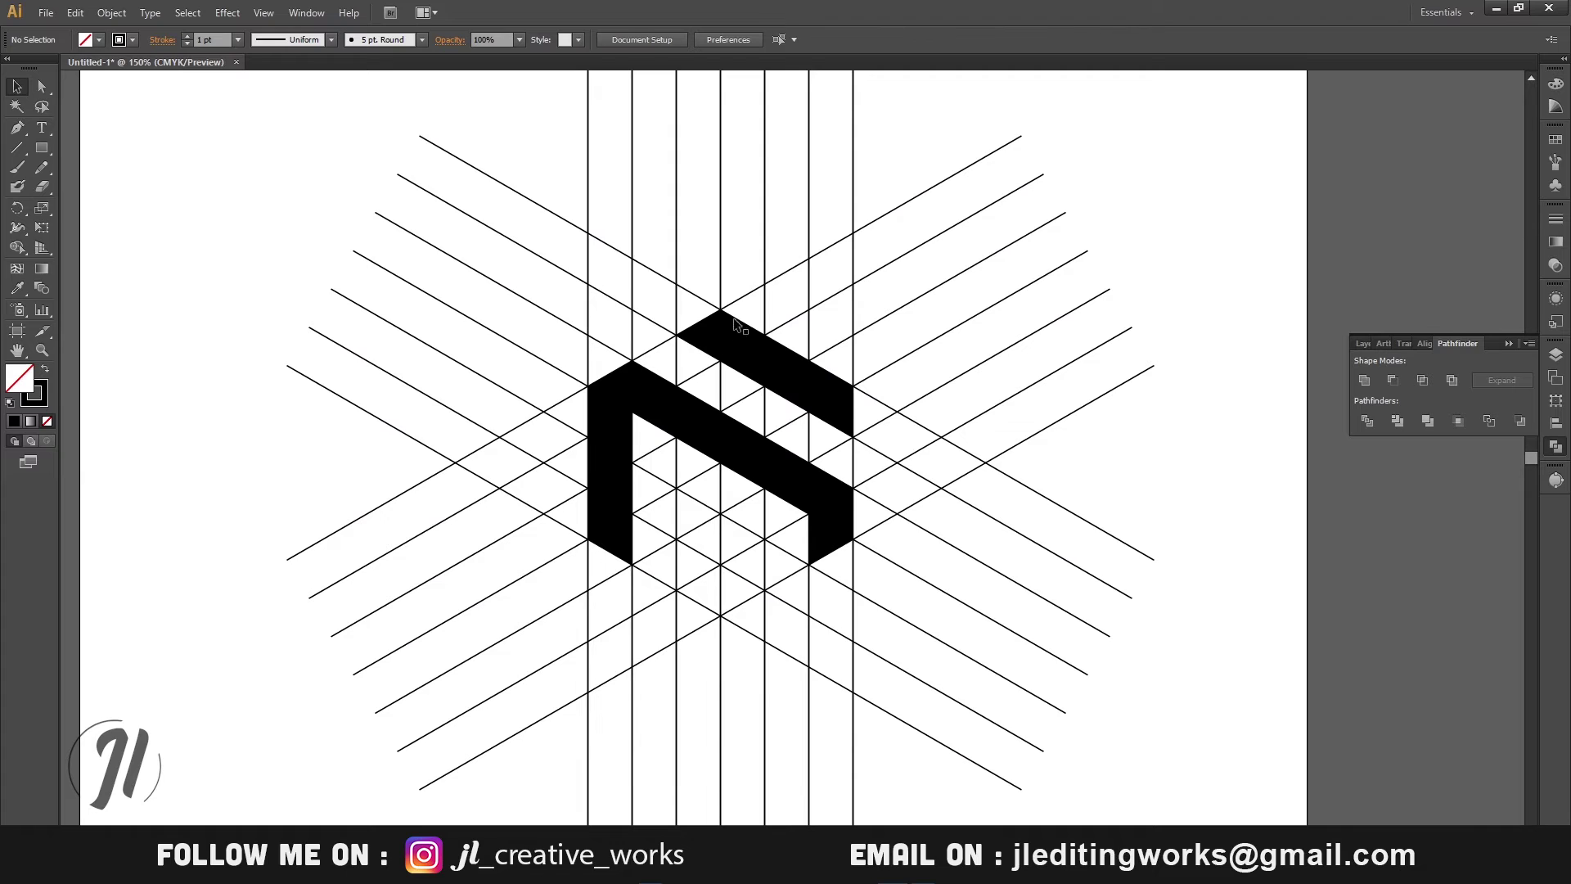
left_click(741, 362)
left_click(635, 404, "shift")
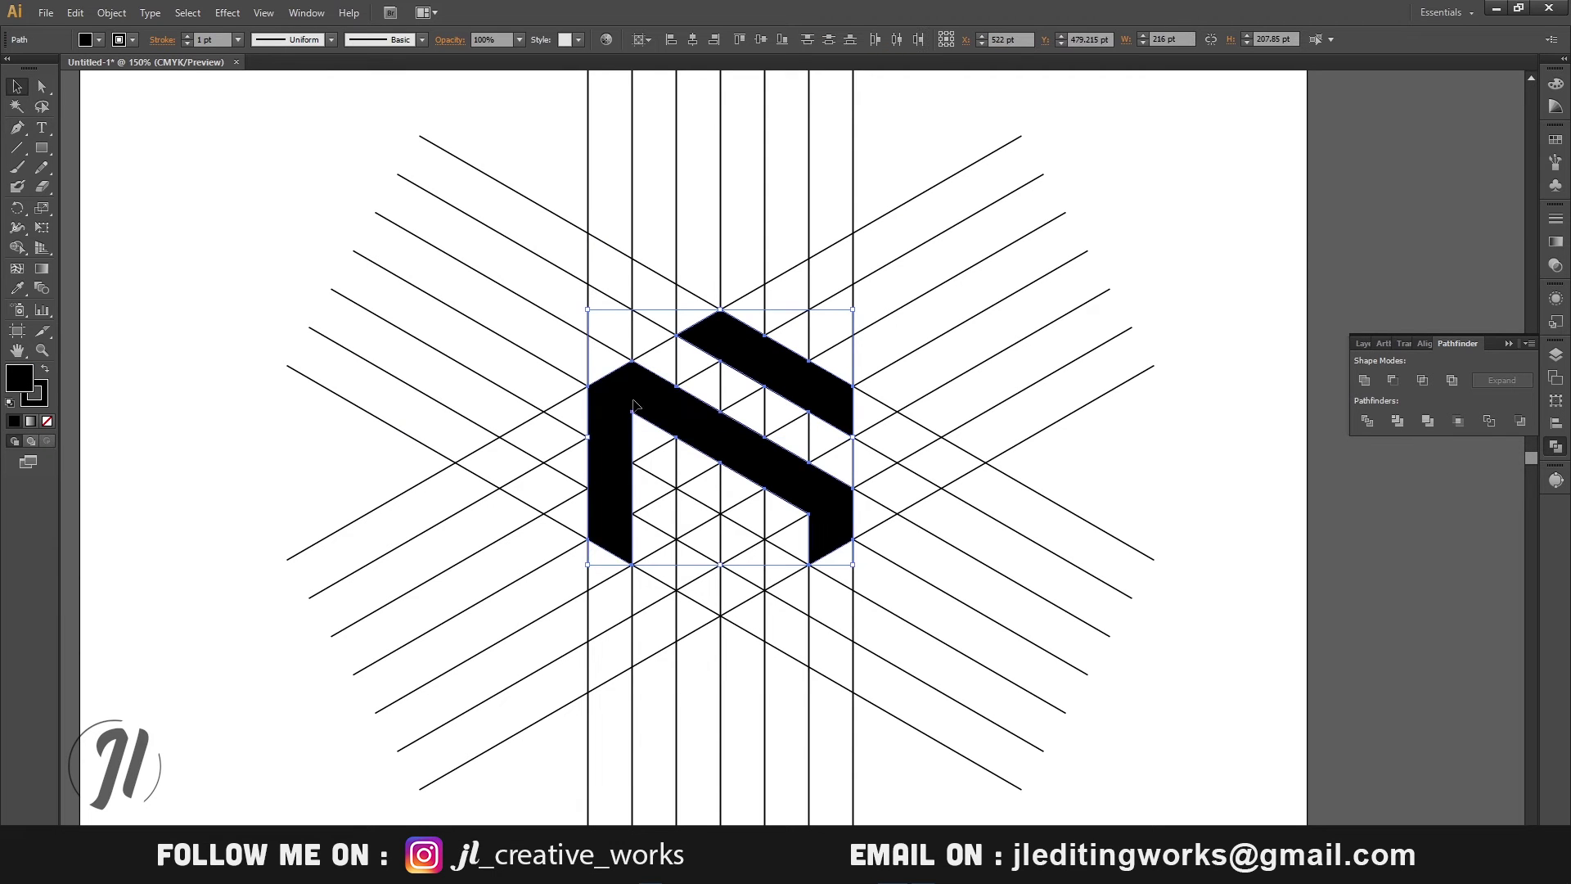
left_click_drag(630, 401, 1338, 464)
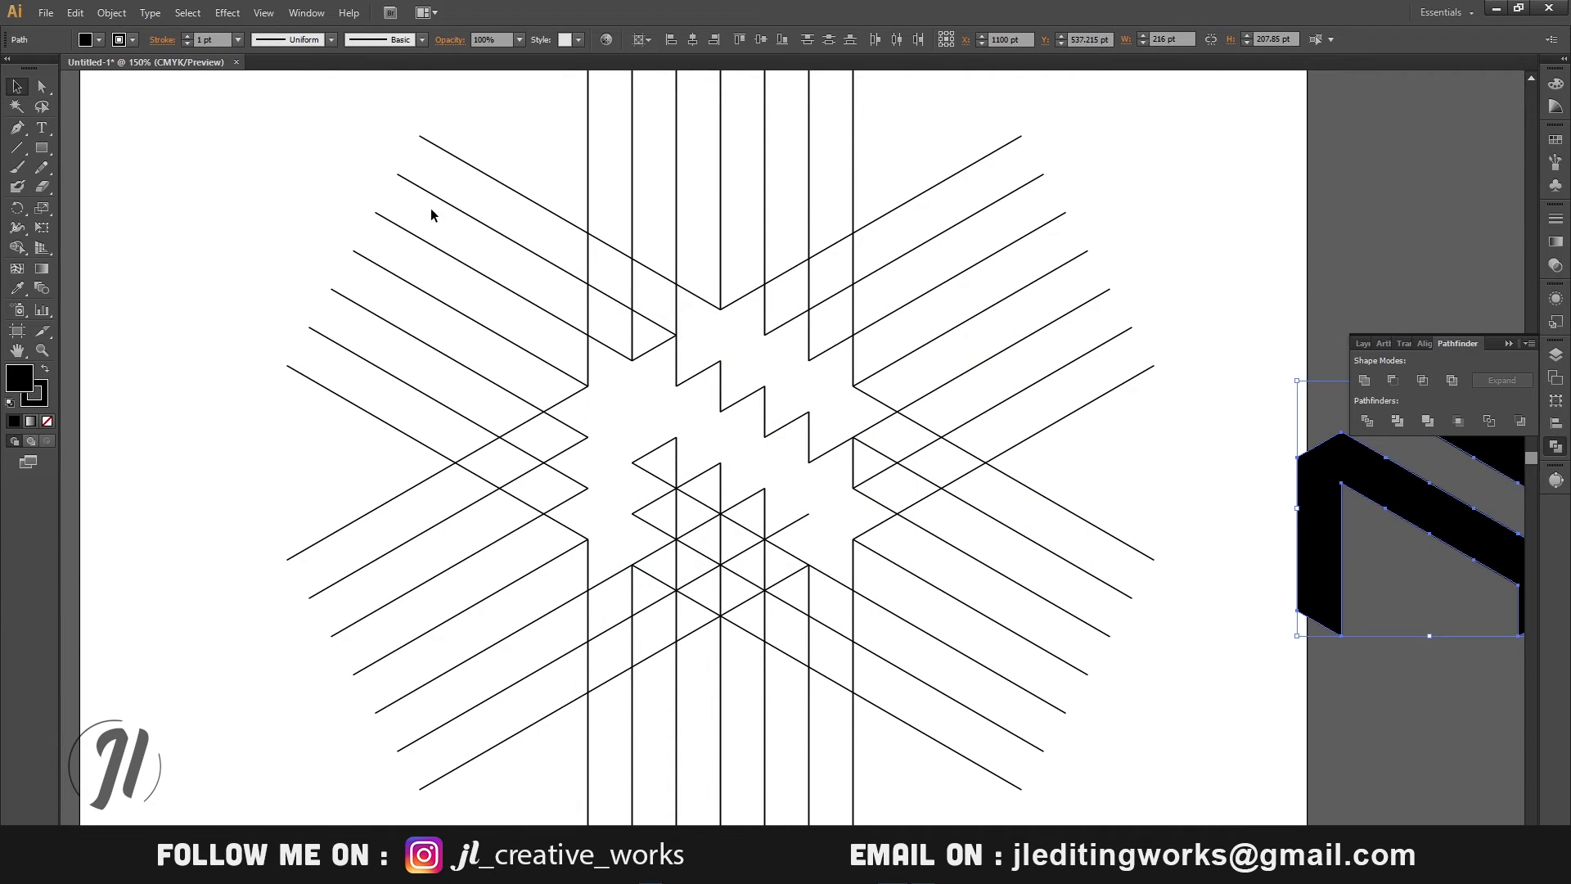
Delete all the grid lines and move the logo back to the artboard centre.
left_click_drag(281, 147, 957, 761)
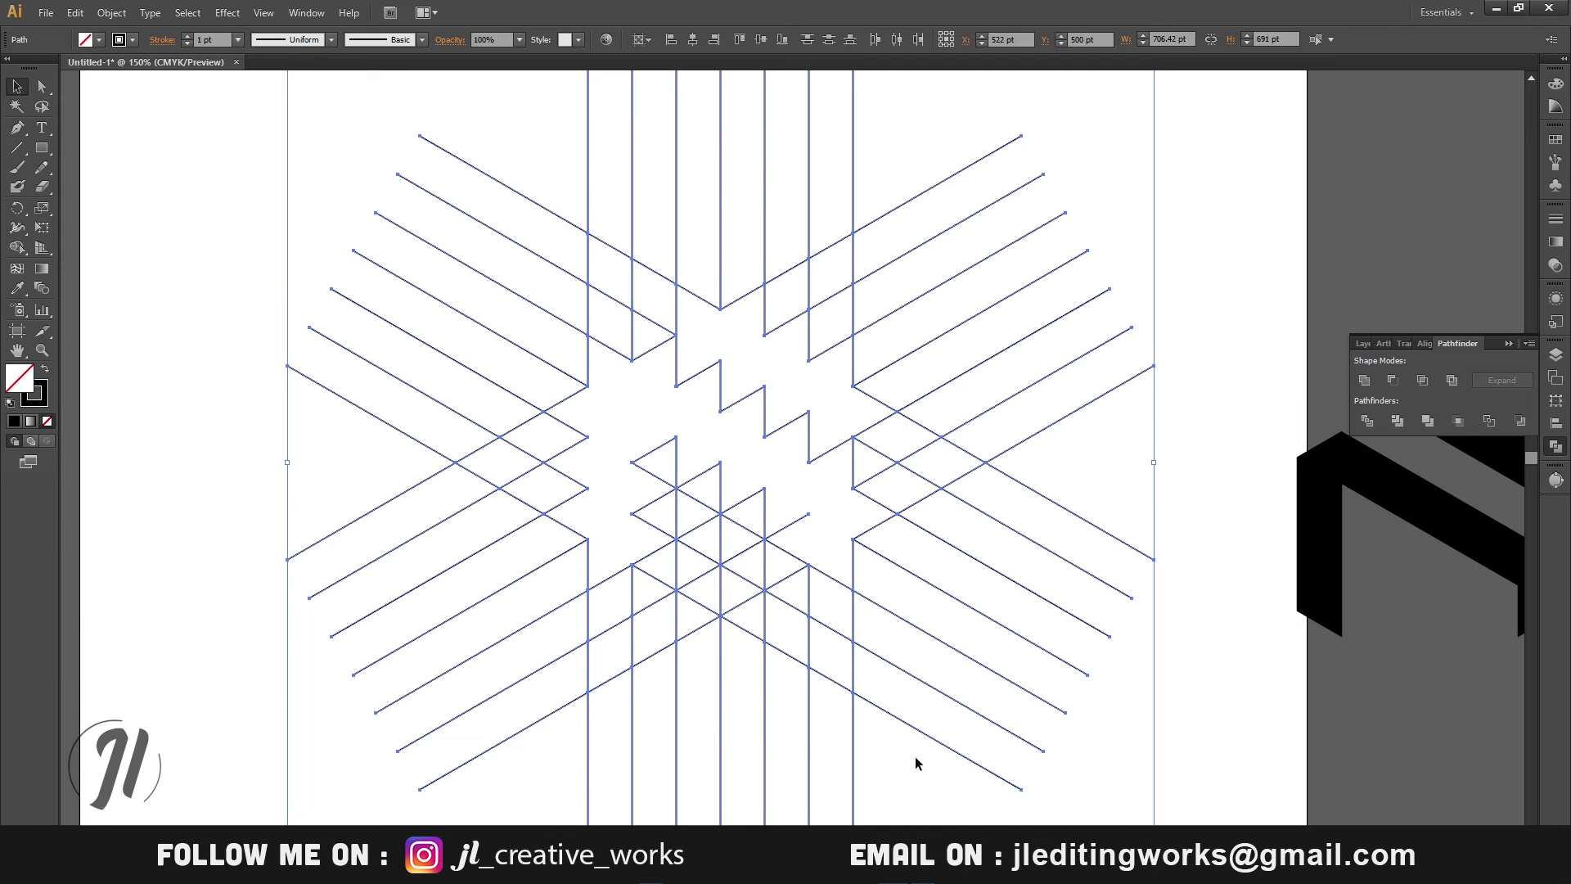
key("Delete")
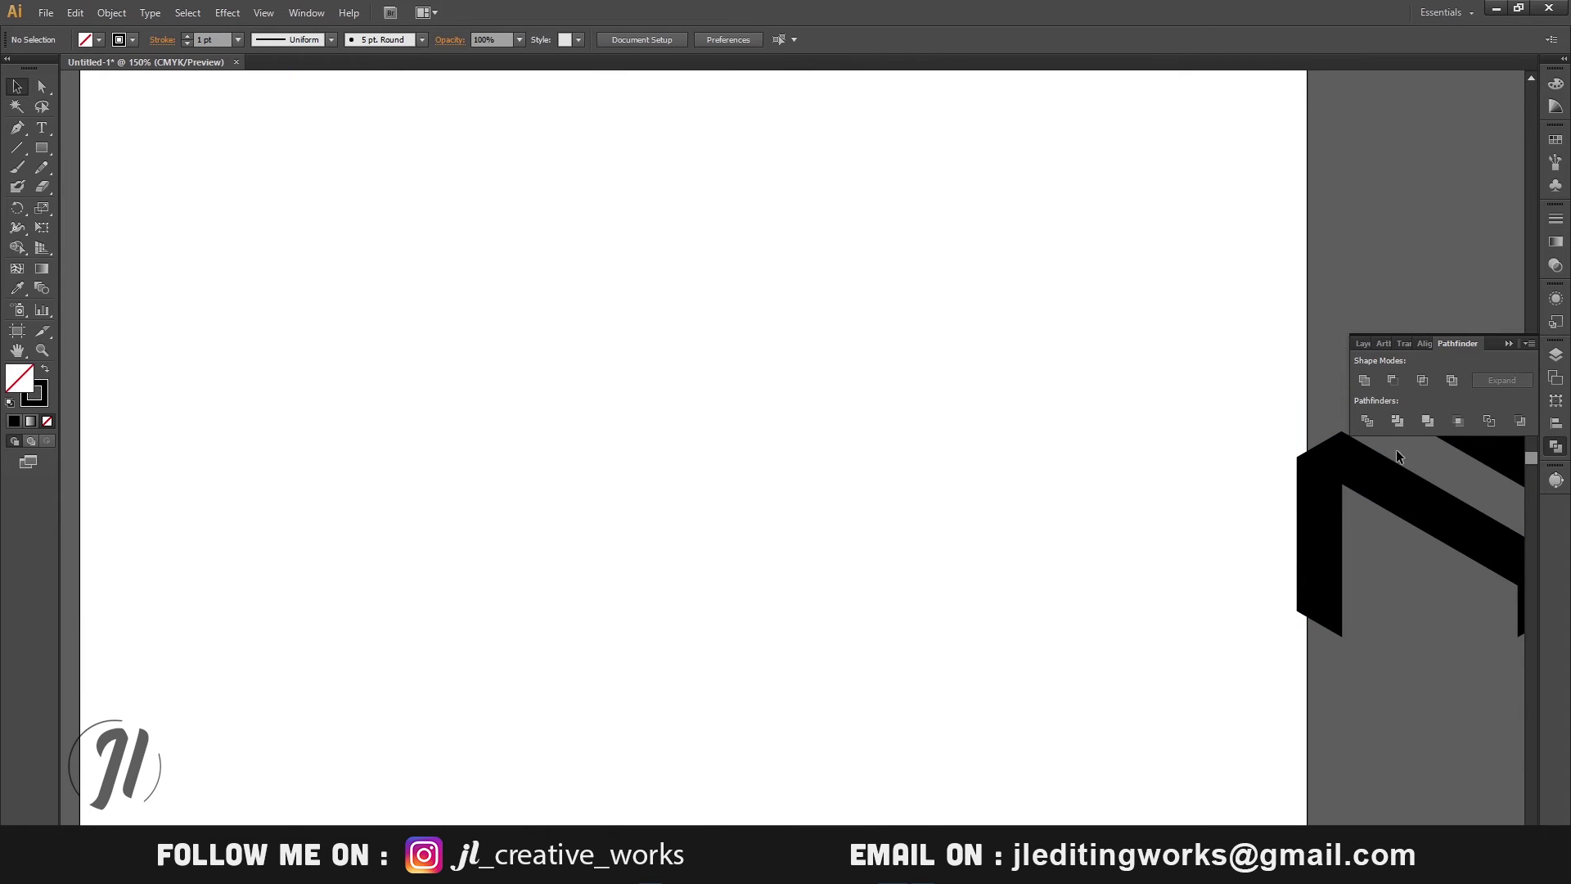
left_click(1508, 343)
left_click_drag(1469, 421, 680, 306)
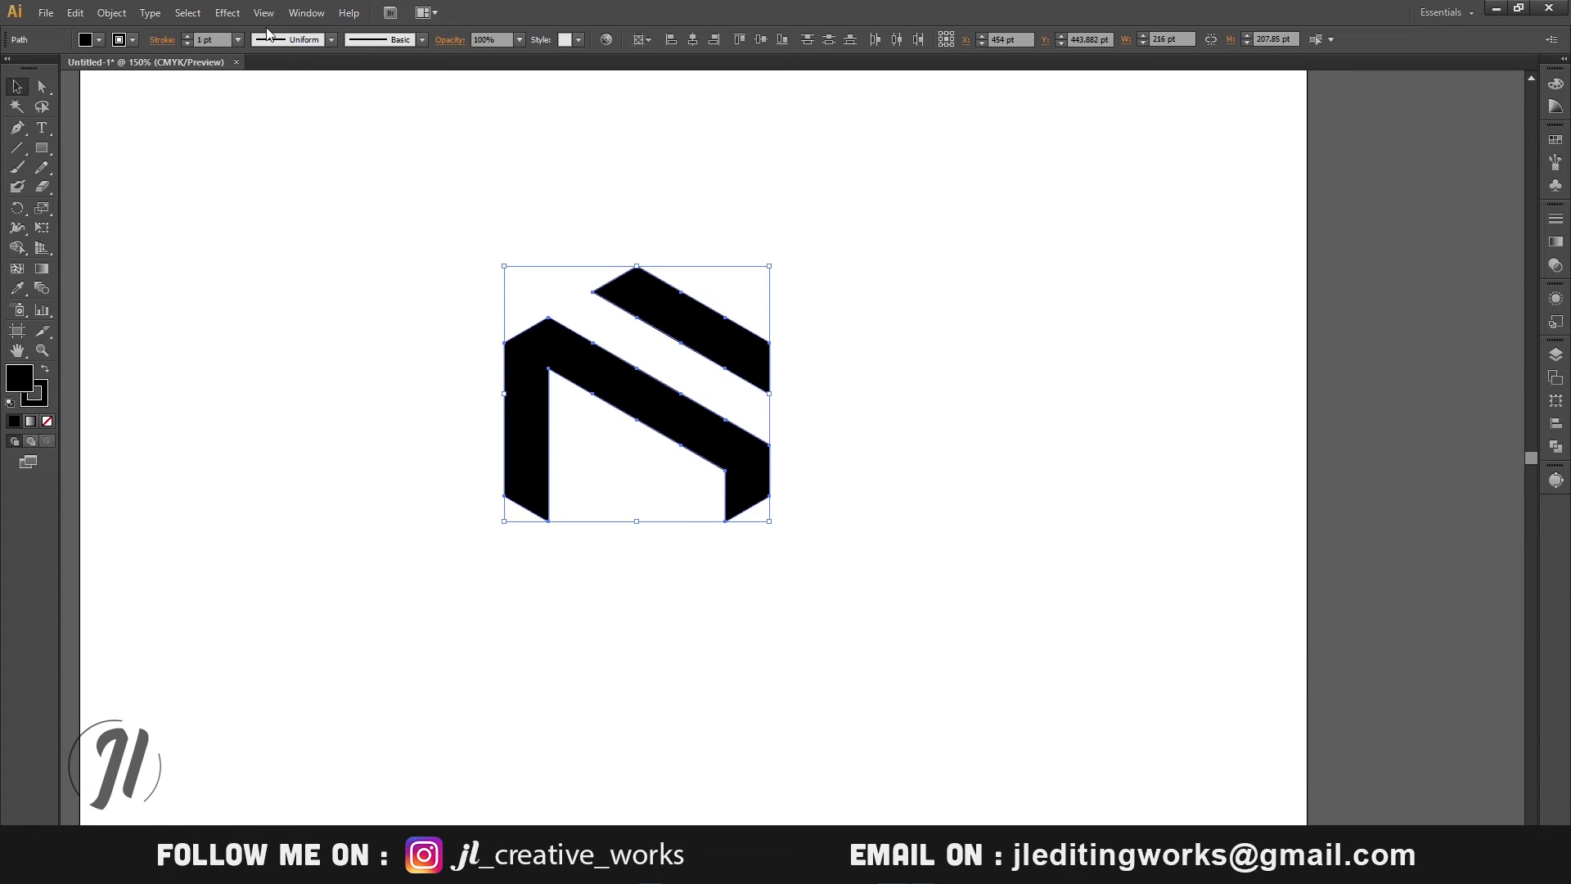
Give both logo pieces a black stroke of 10 pt weight, then select the whole logo.
left_click(47, 392)
left_click(46, 420)
left_click(17, 379)
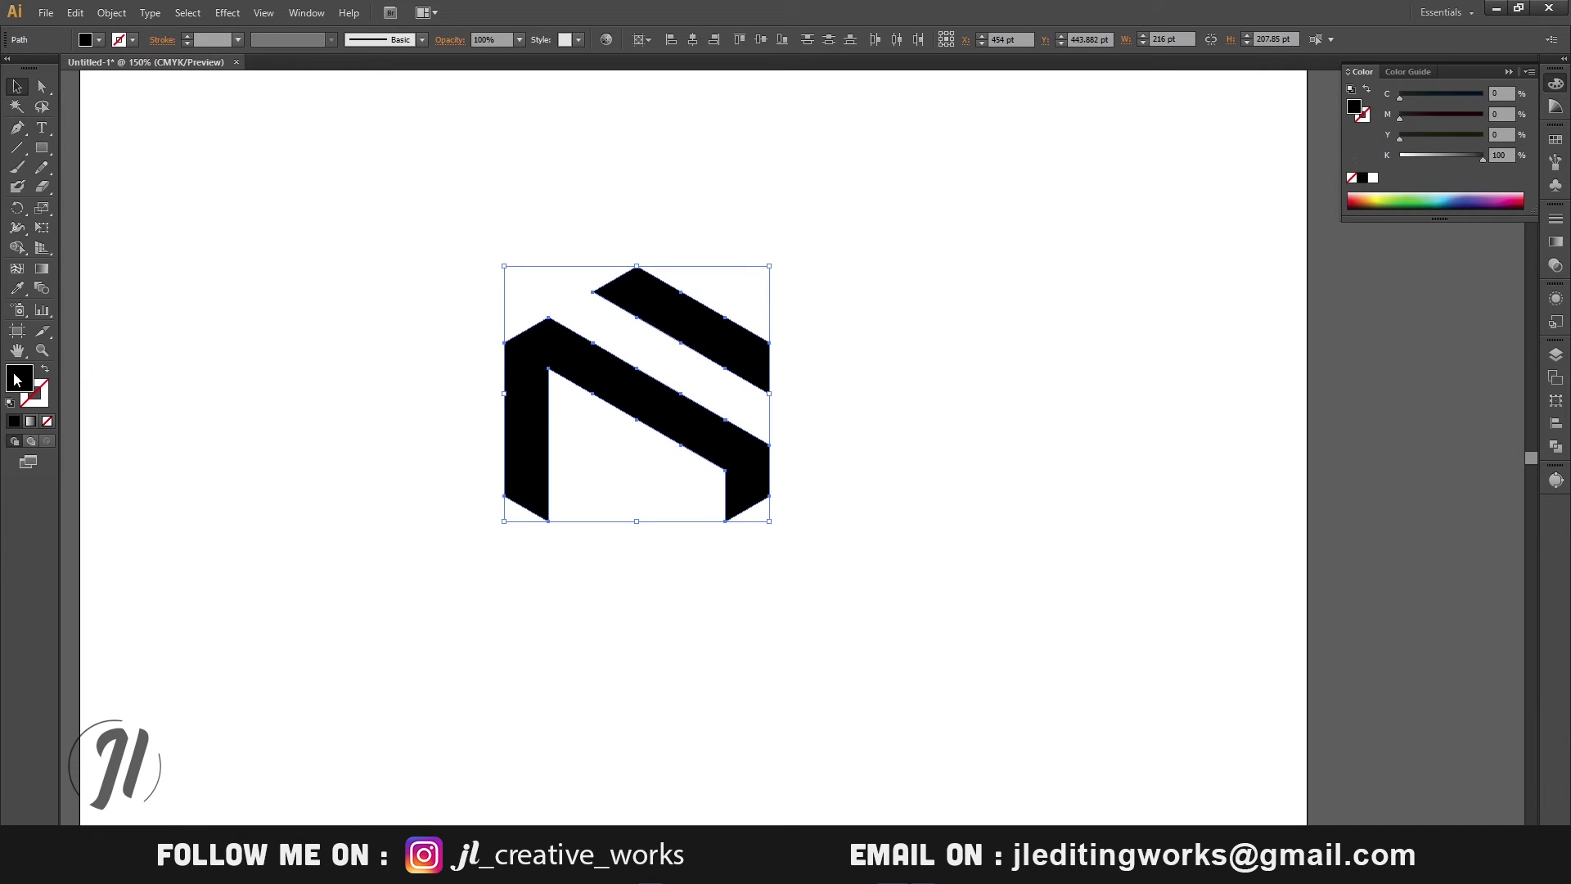
left_click(184, 34)
left_click(184, 35)
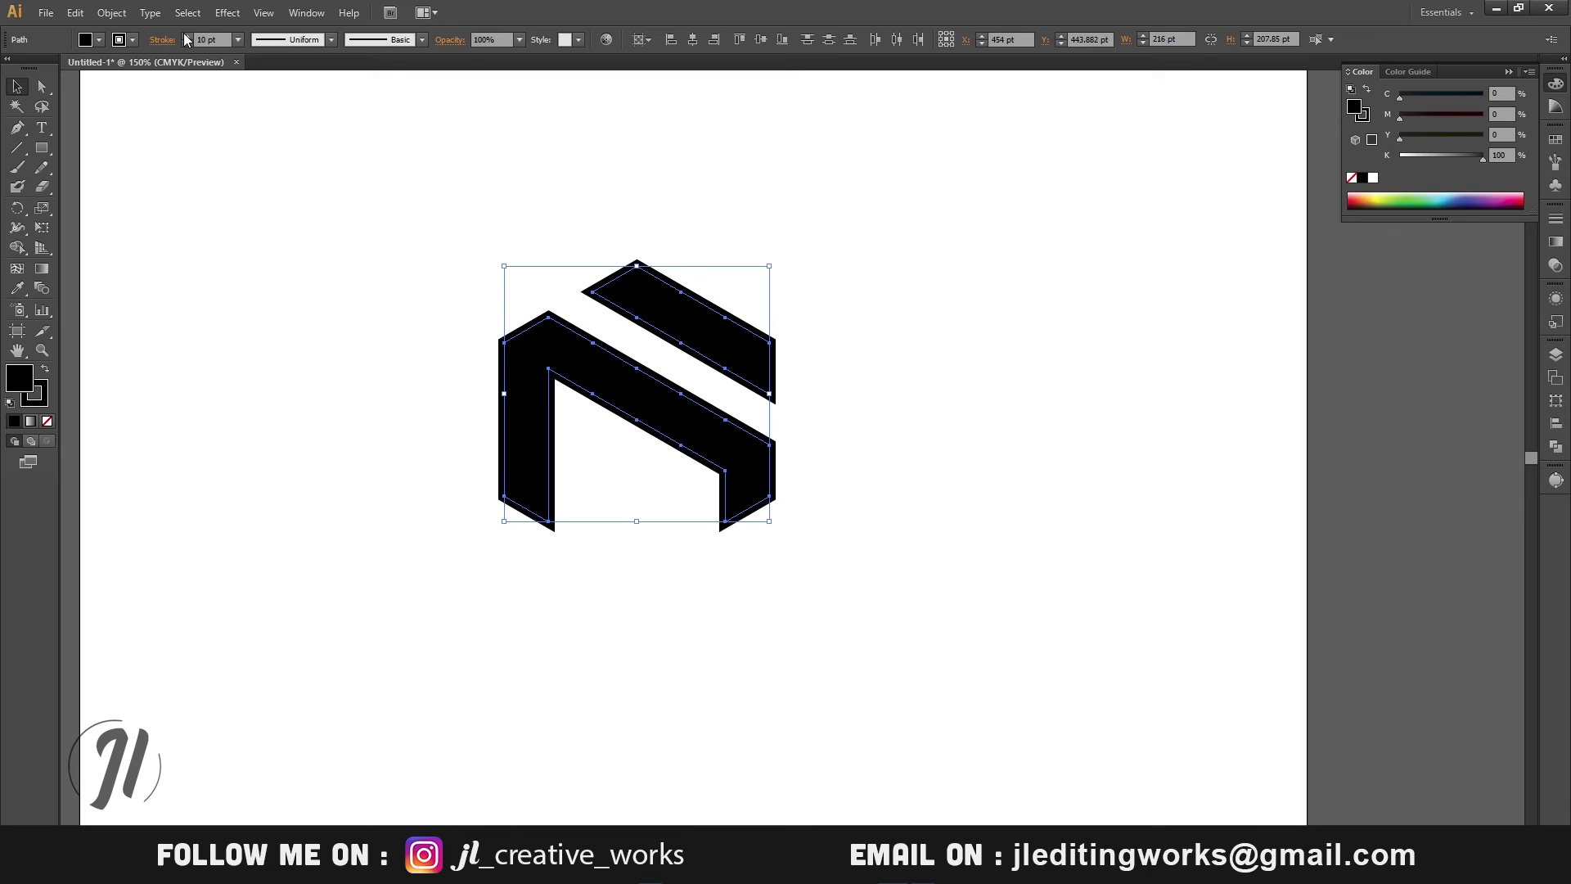
left_click(185, 44)
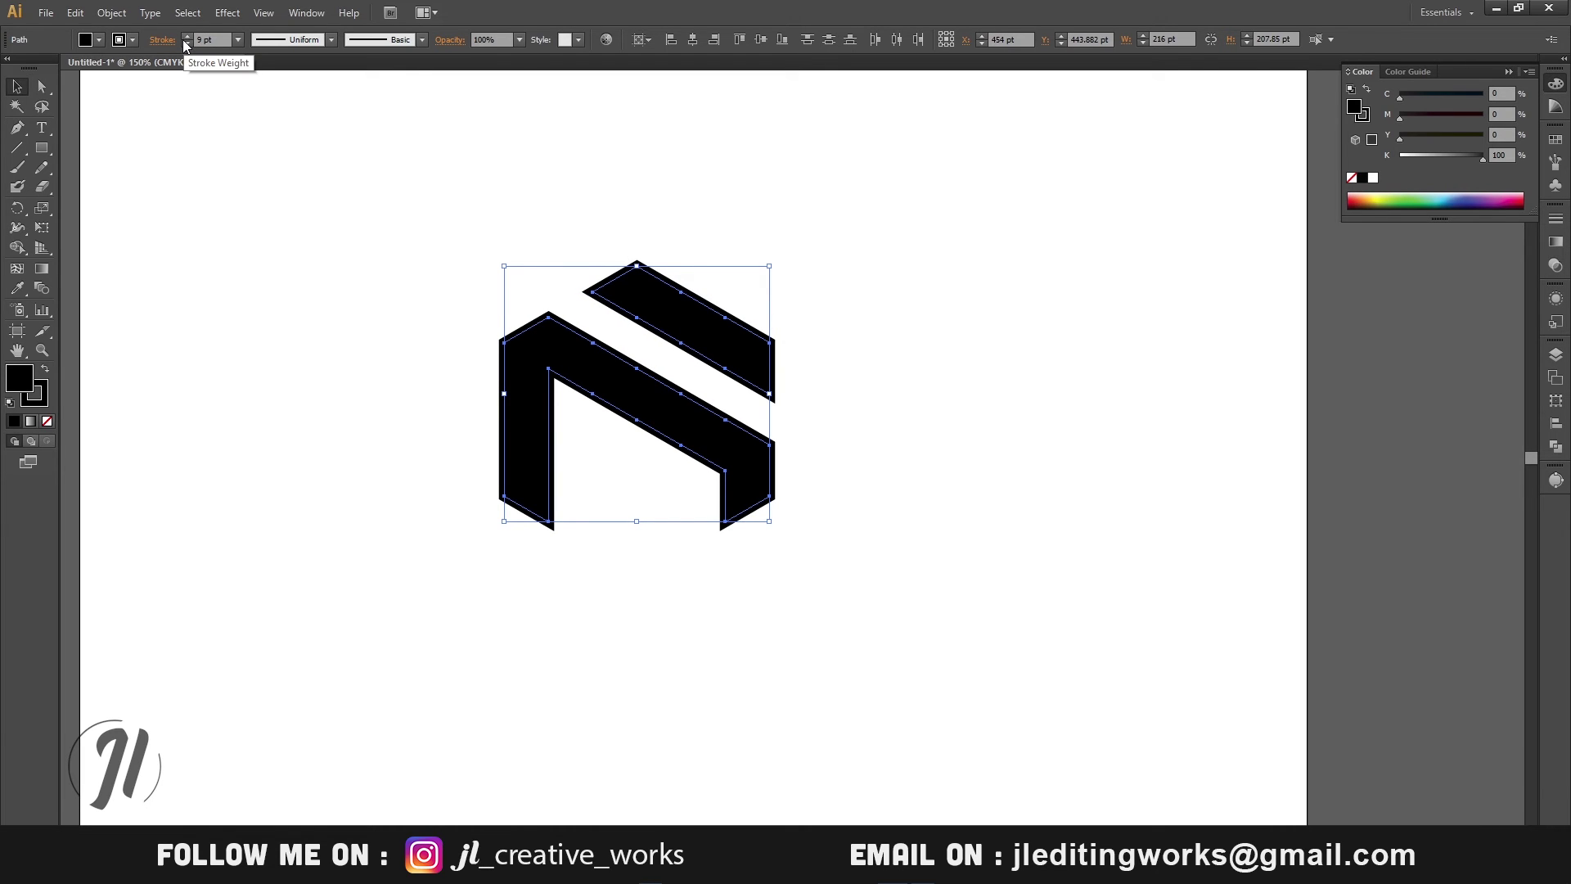
left_click(187, 36)
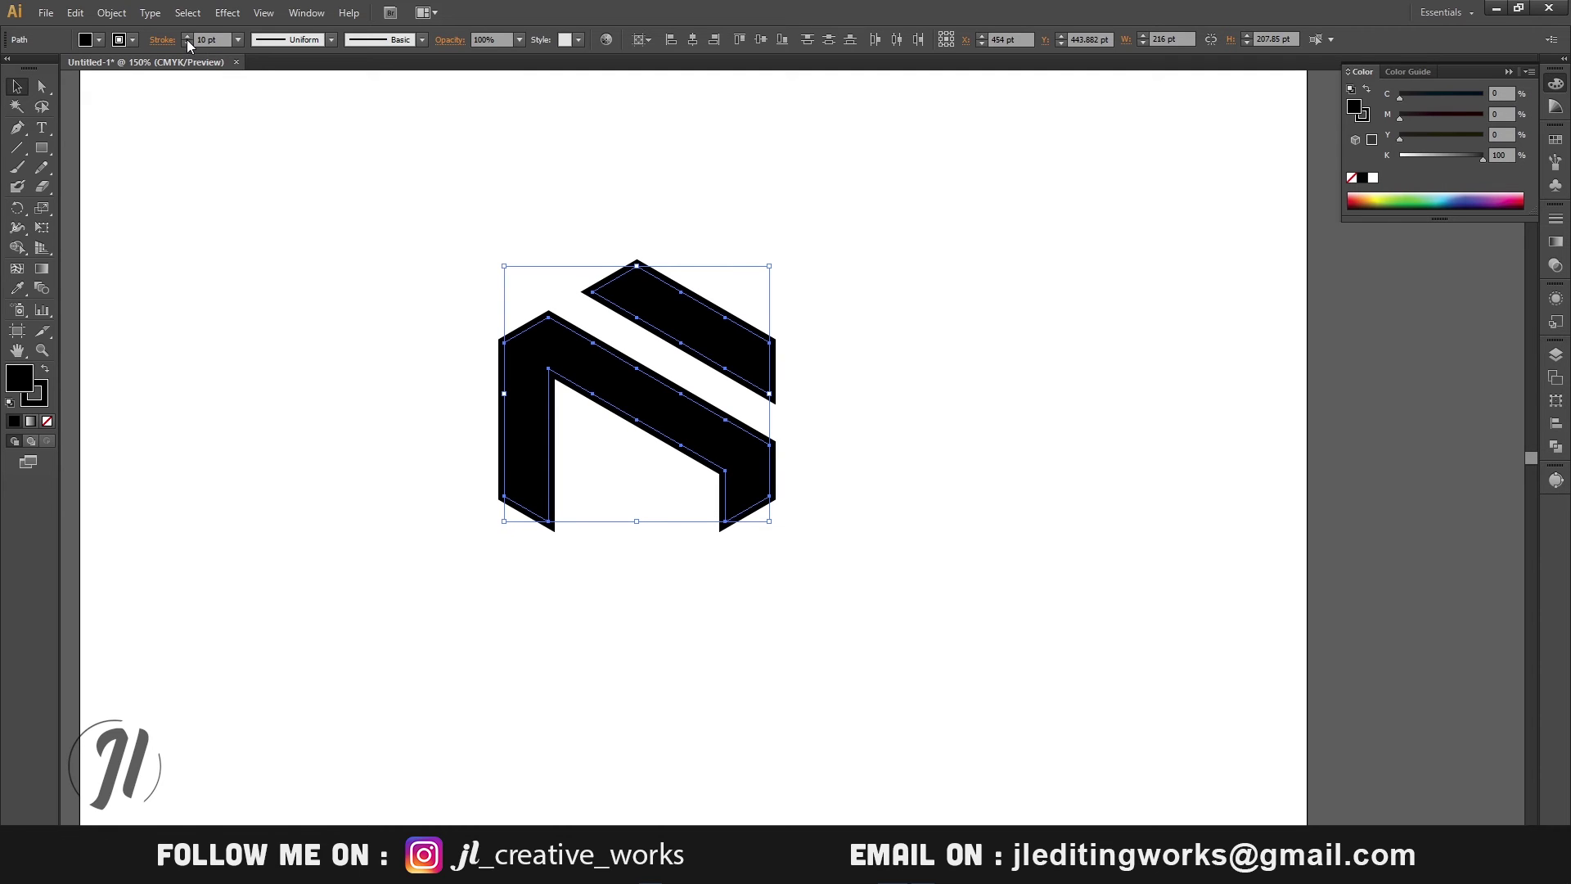
left_click_drag(428, 217, 943, 670)
left_click_drag(409, 217, 874, 603)
Expand the logo's fill and stroke into shapes with Object > Expand.
left_click(112, 12)
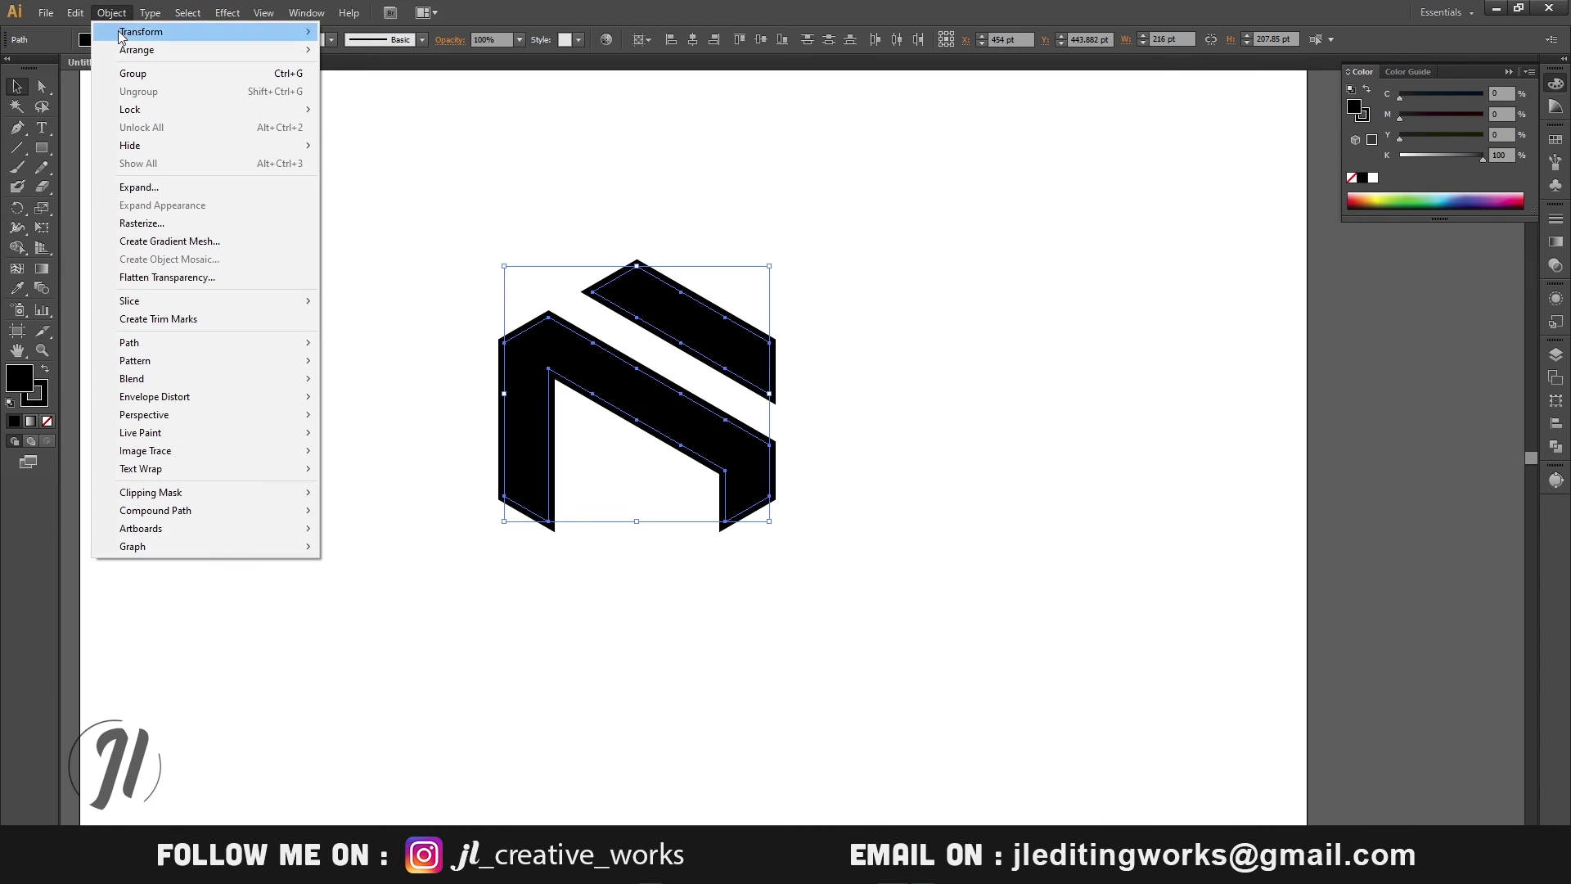
left_click(152, 189)
left_click(780, 495)
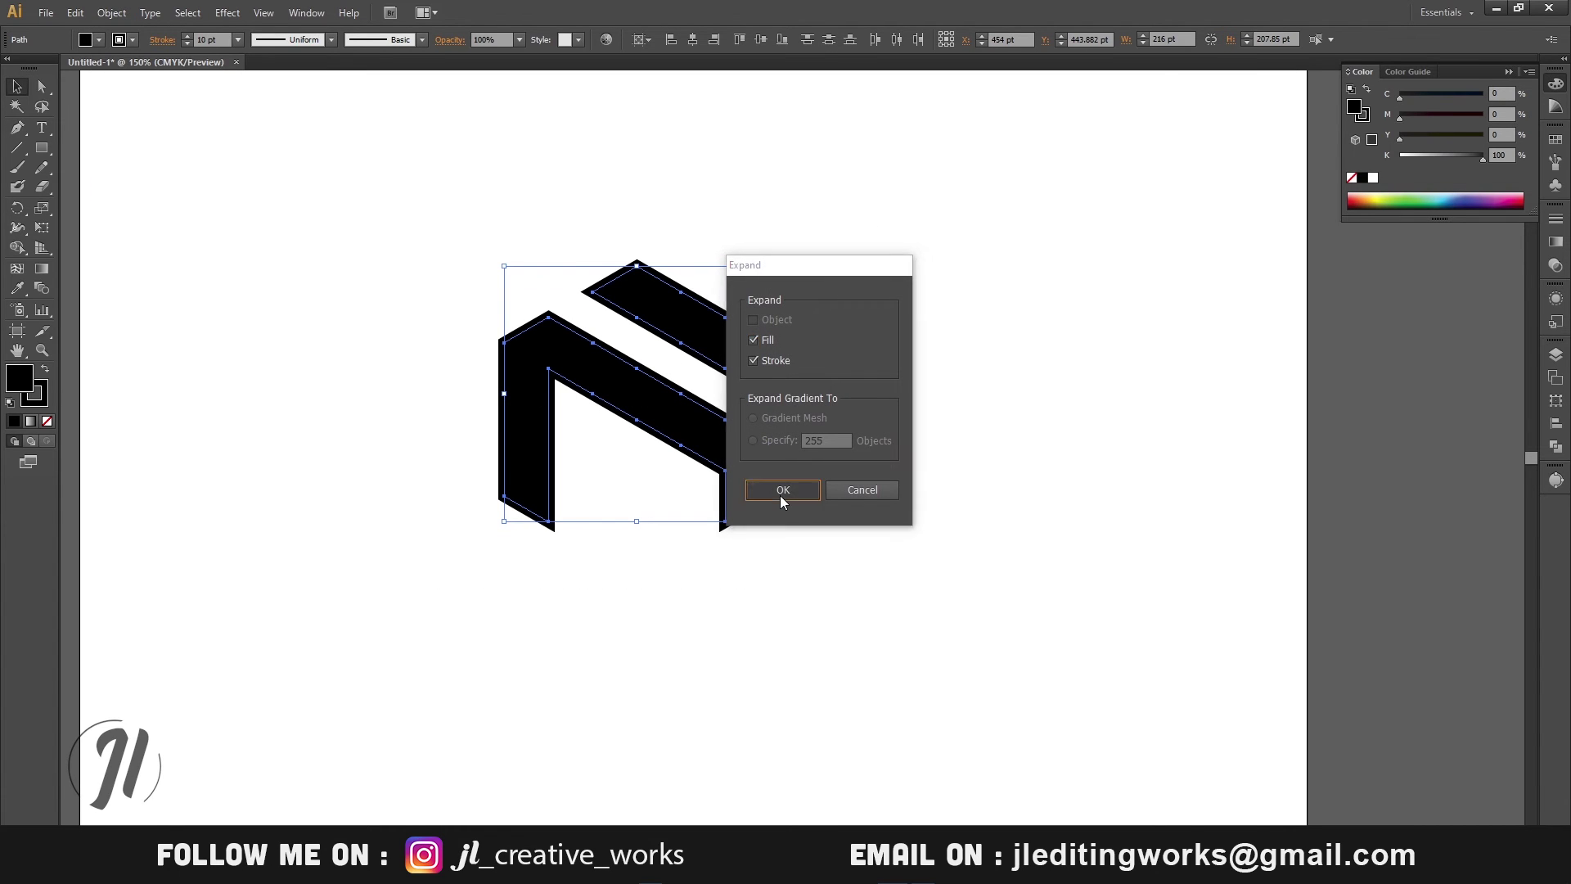
Unite the pieces with Pathfinder into solid black shapes and deselect.
left_click(1551, 358)
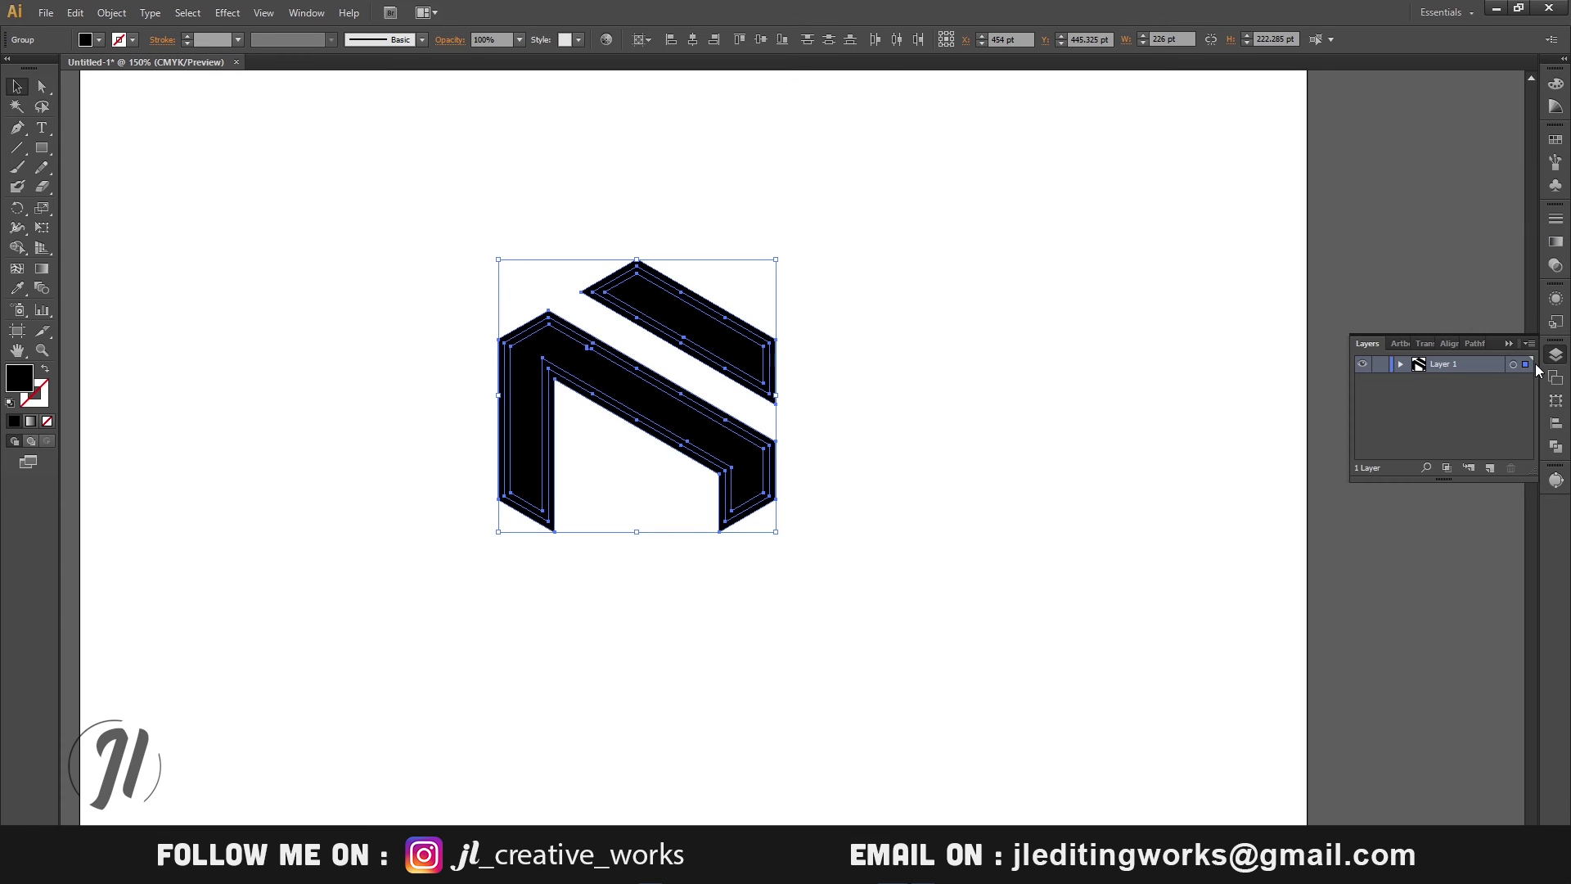
left_click(1474, 347)
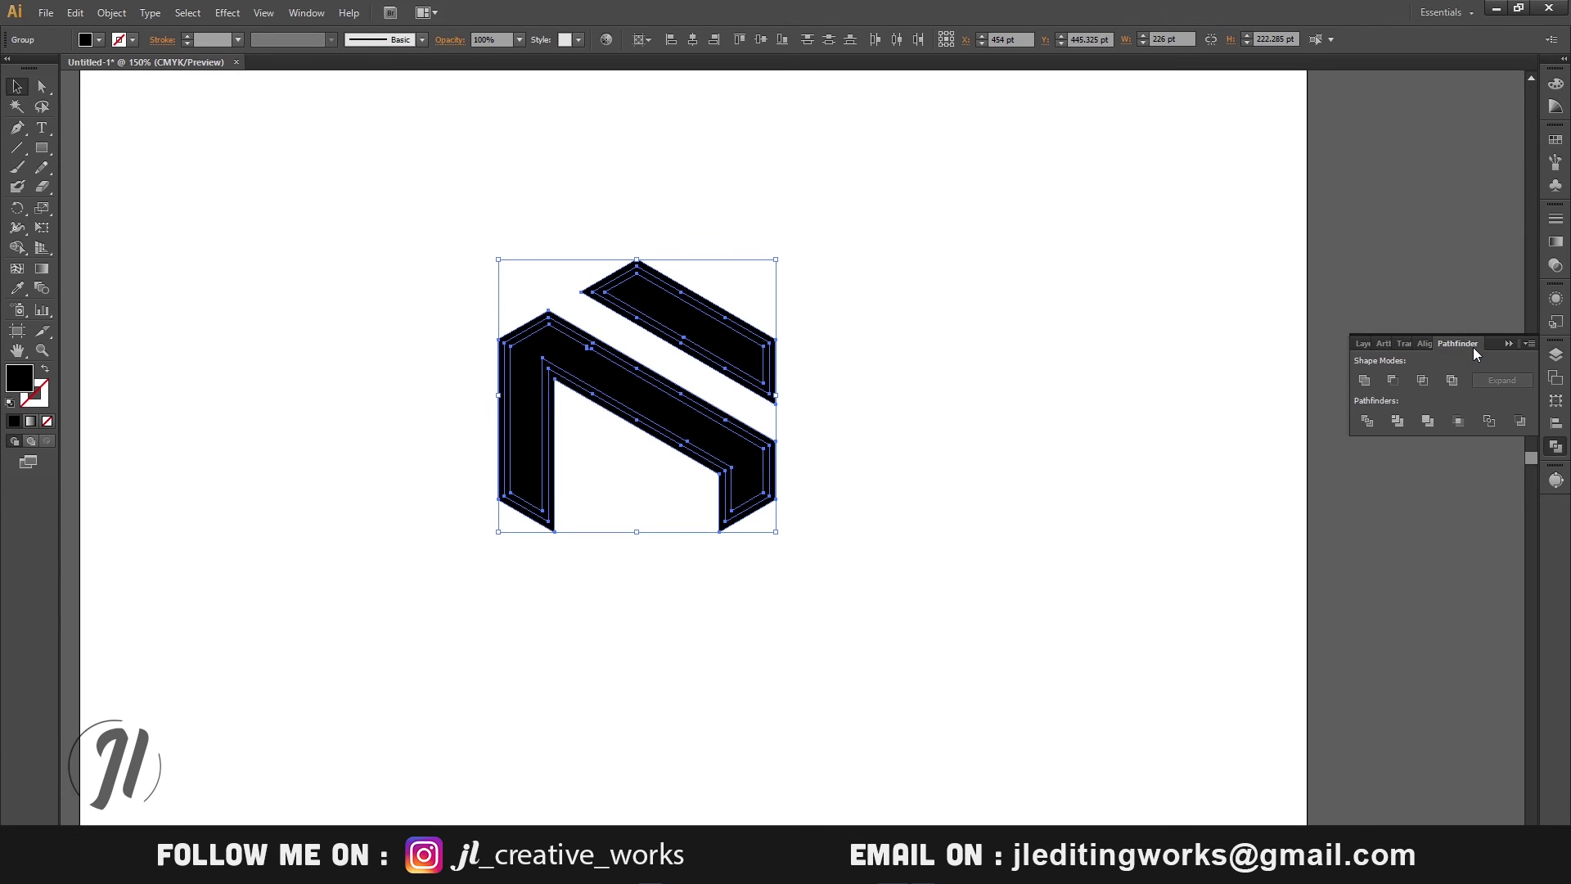
left_click(1365, 380)
left_click_drag(418, 213, 845, 573)
left_click(871, 563)
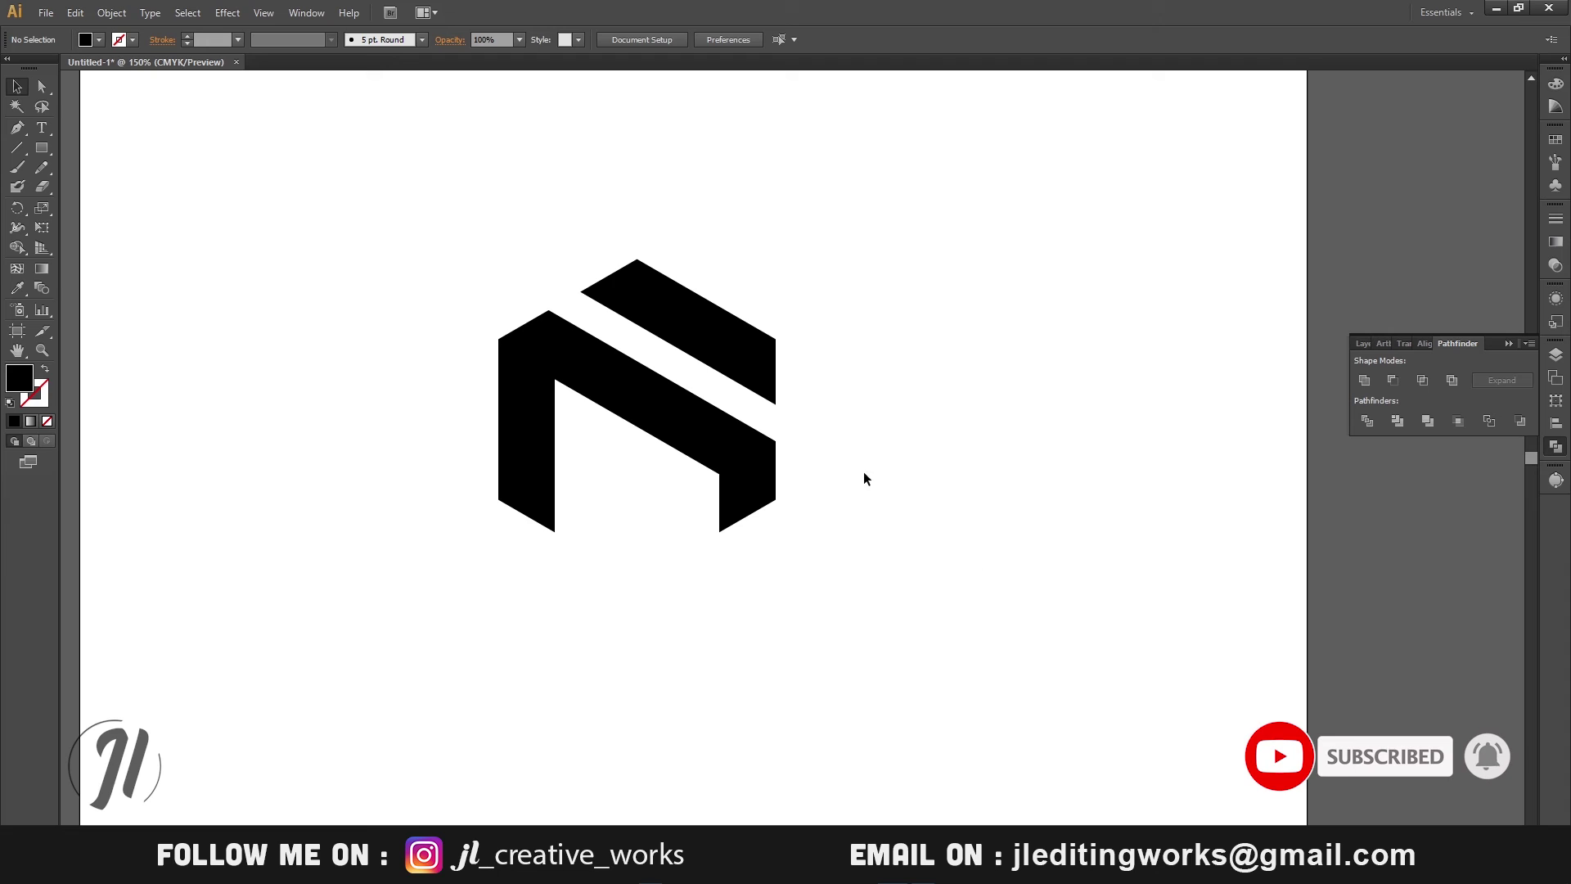
left_click(987, 549)
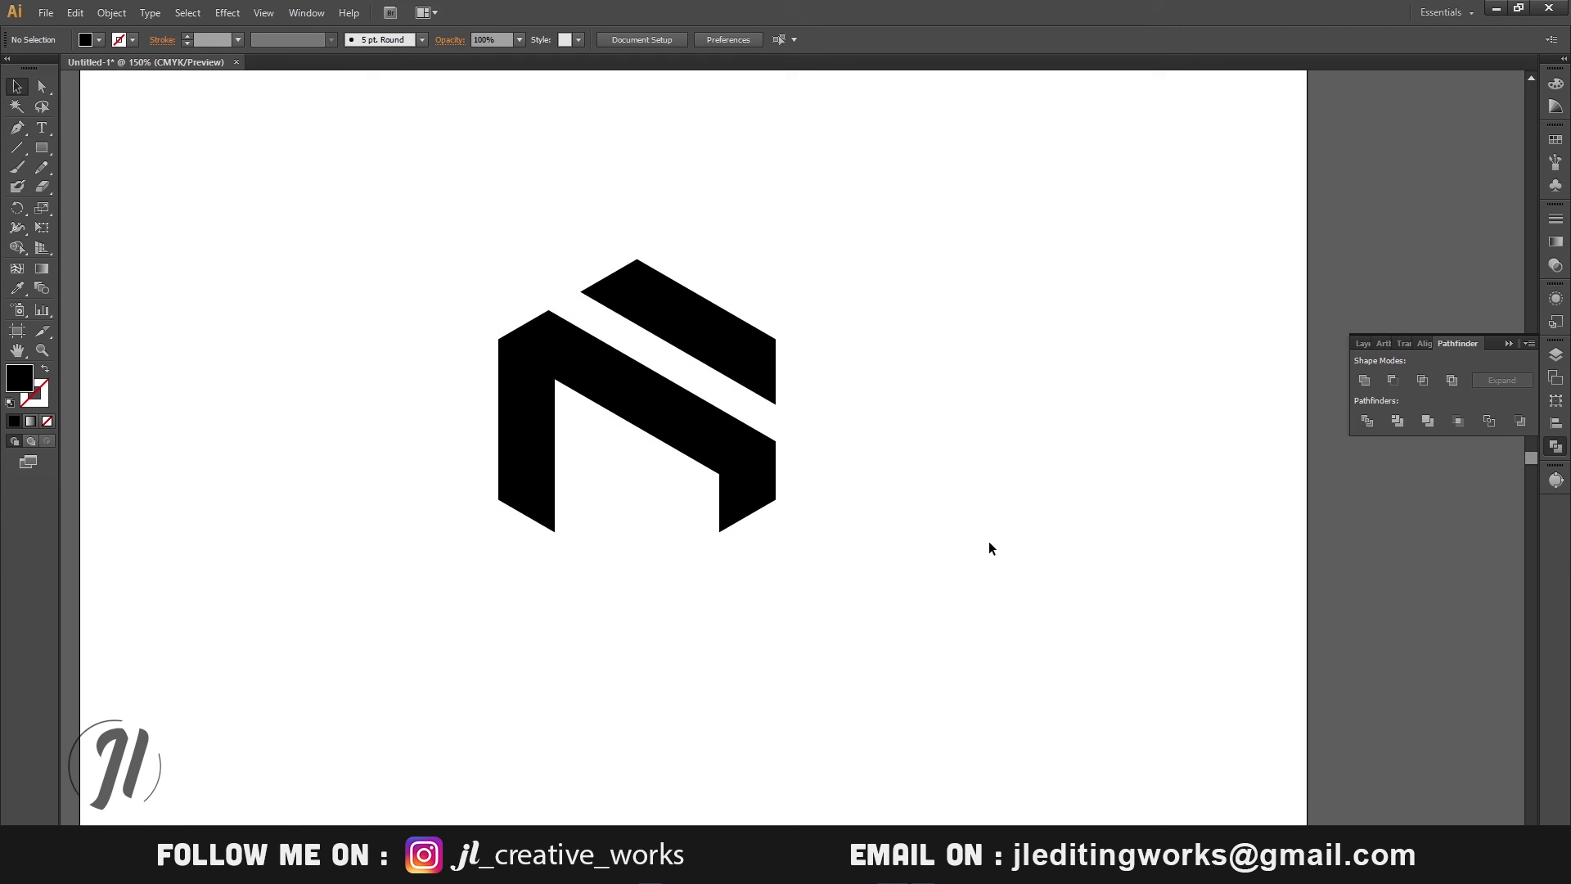